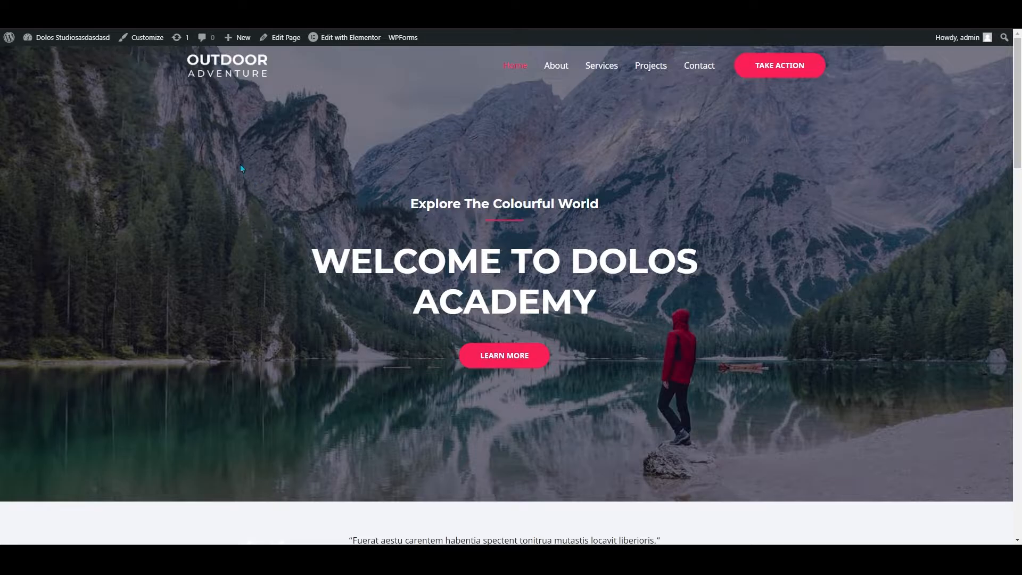
Open the home page in Elementor and select the main hero heading for editing
mouse_move(334, 39)
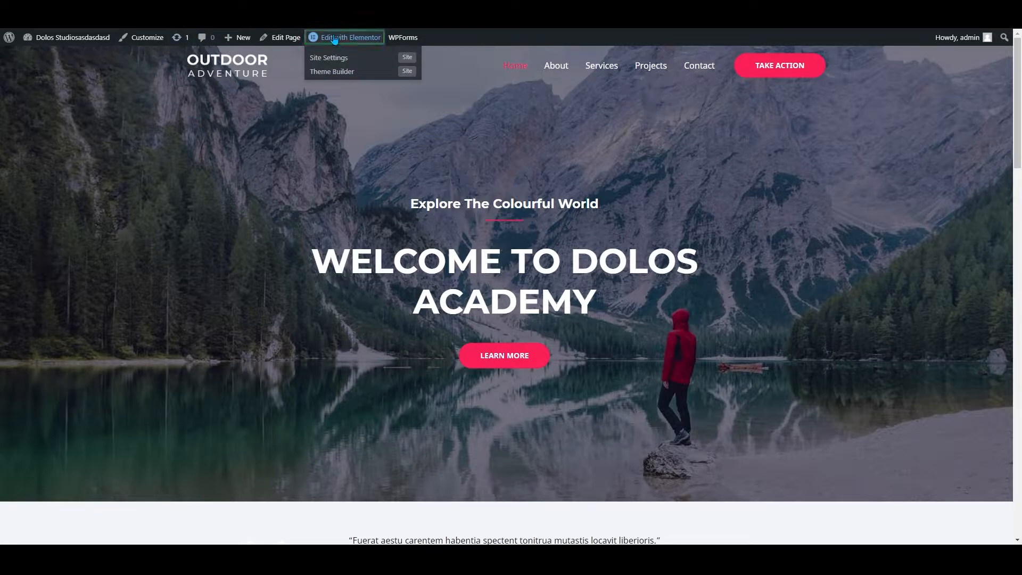
left_click(334, 40)
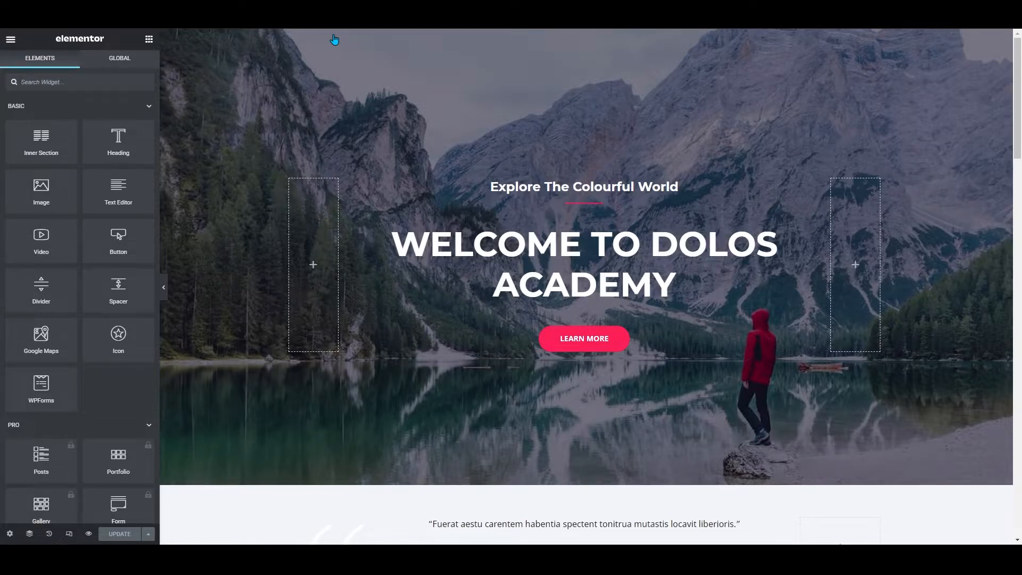
left_click(491, 262)
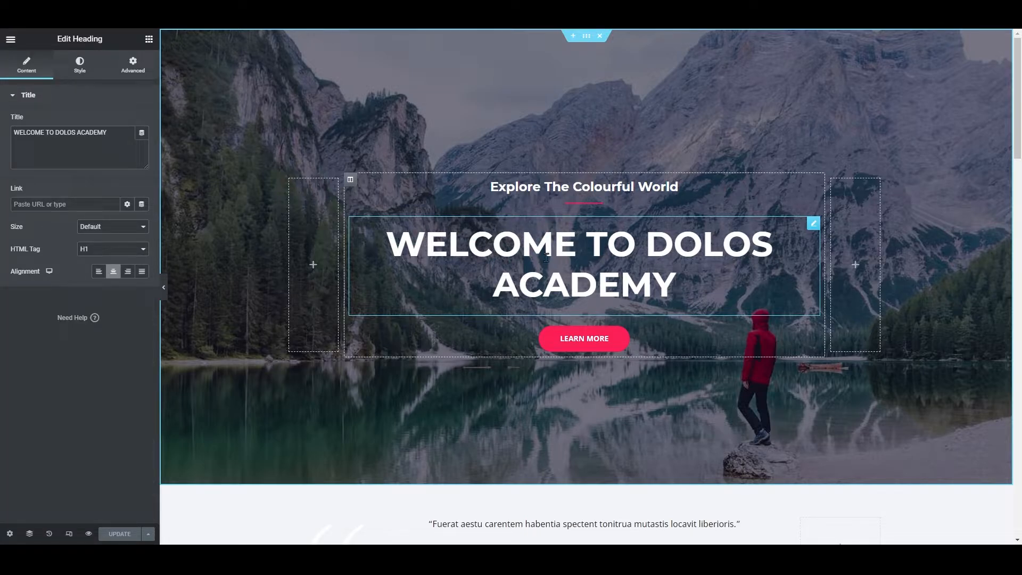
left_click(815, 226)
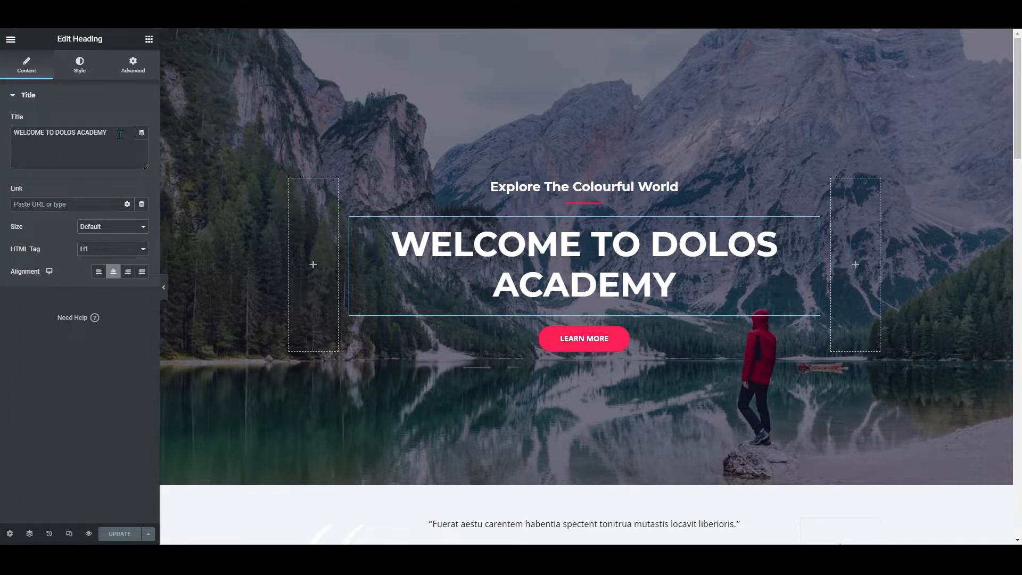
Replace the heading title text with HELLO WORLD
key("ctrl+shift+Left")
key("ctrl+shift+Left")
key("ctrl+shift+Left")
key("ctrl+shift+Left")
key("BackSpace")
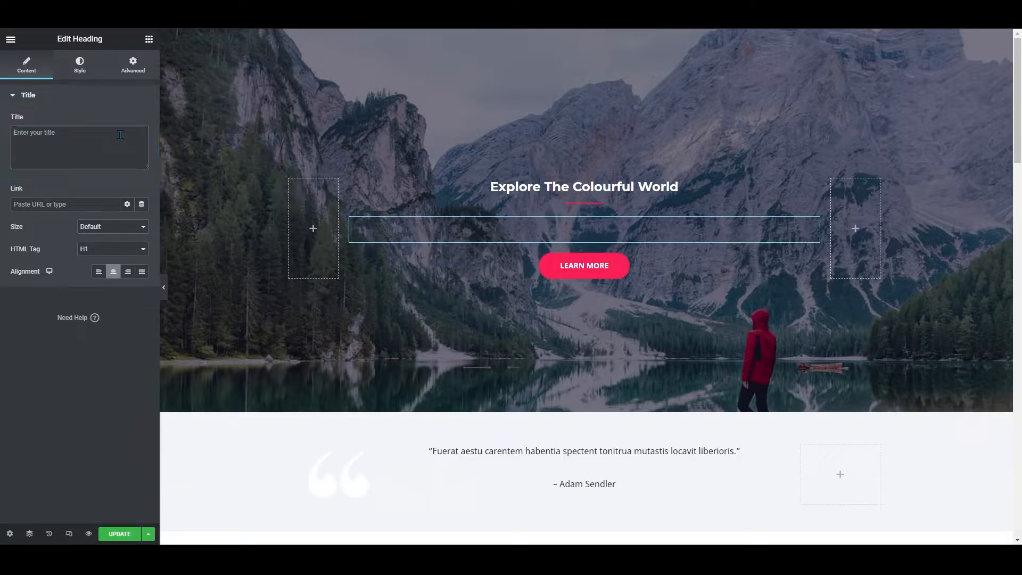
type("HELLO WORDL")
key("BackSpace")
key("BackSpace")
type("LD")
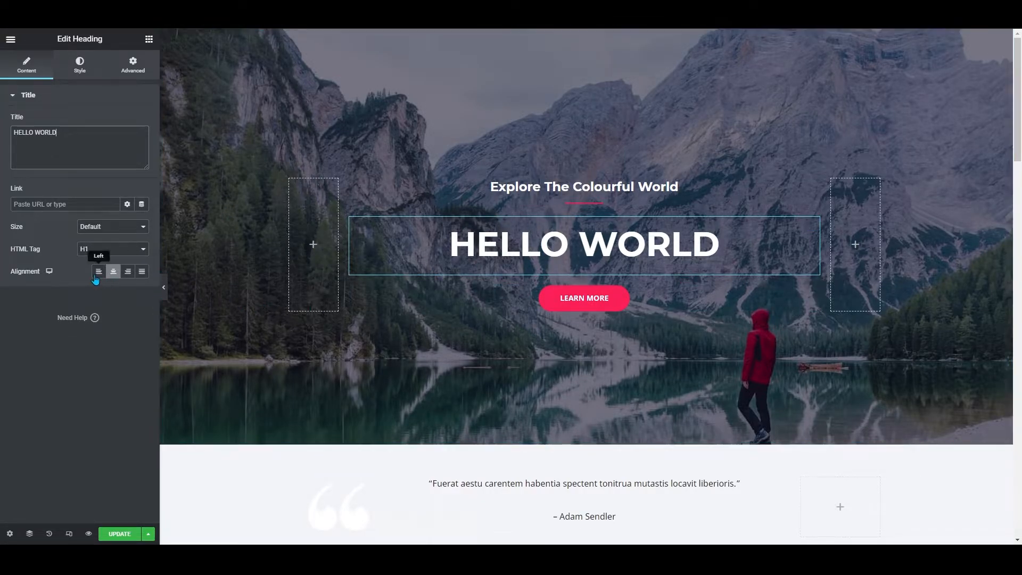
Try right and left alignment for the heading, then set it back to centre
left_click(125, 276)
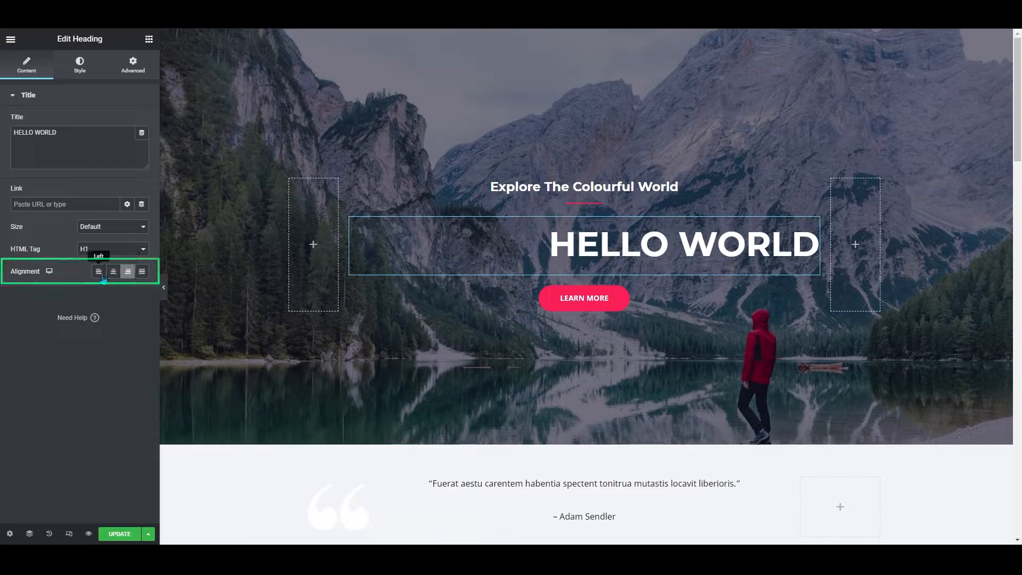
left_click(98, 273)
left_click(114, 271)
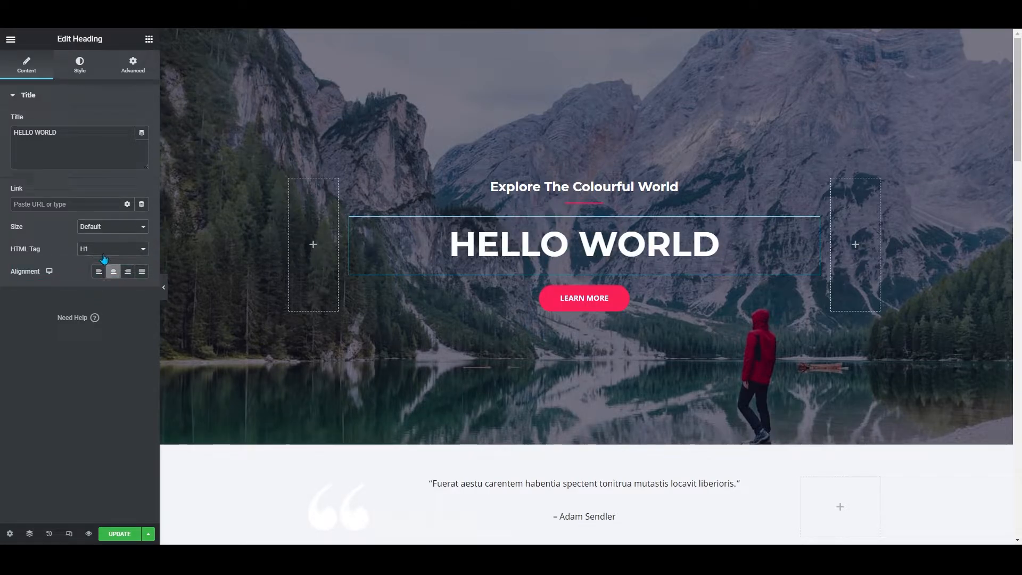
left_click(106, 248)
left_click(106, 256)
left_click(105, 253)
left_click(106, 261)
Set the heading's text colour to #BAFFED in the style settings
left_click(78, 59)
left_click(142, 121)
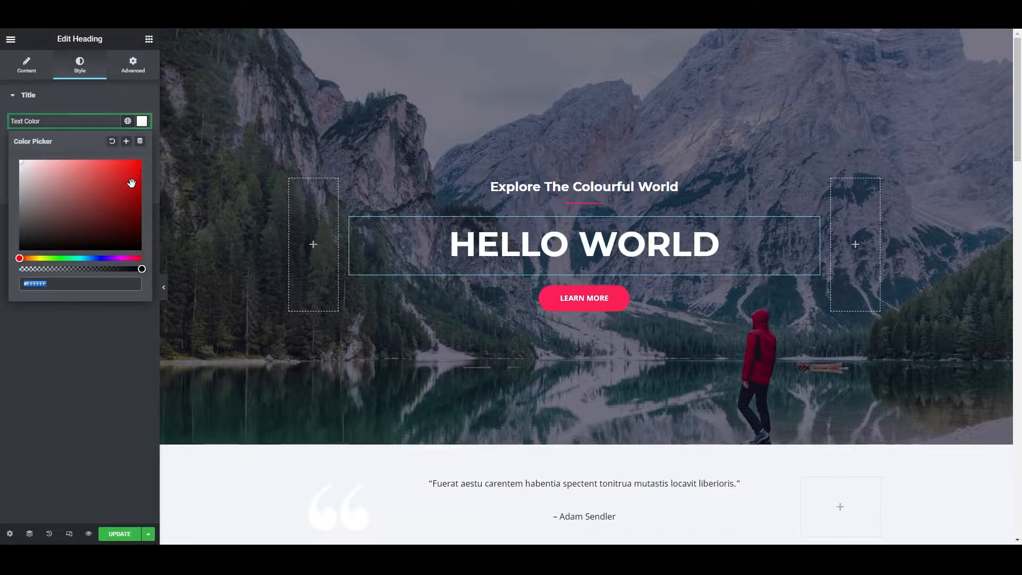
left_click_drag(130, 181, 61, 150)
left_click(74, 258)
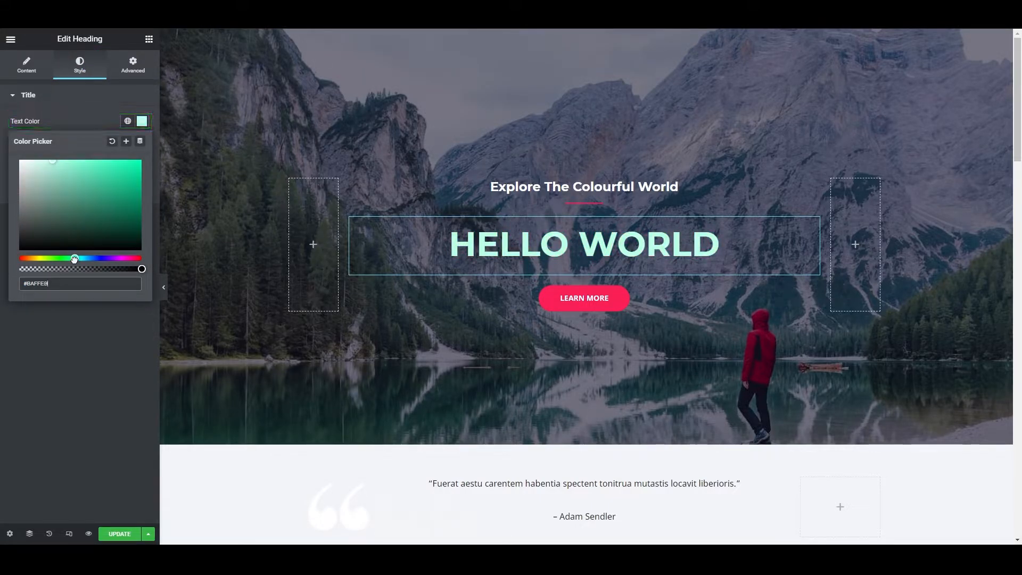
left_click(94, 347)
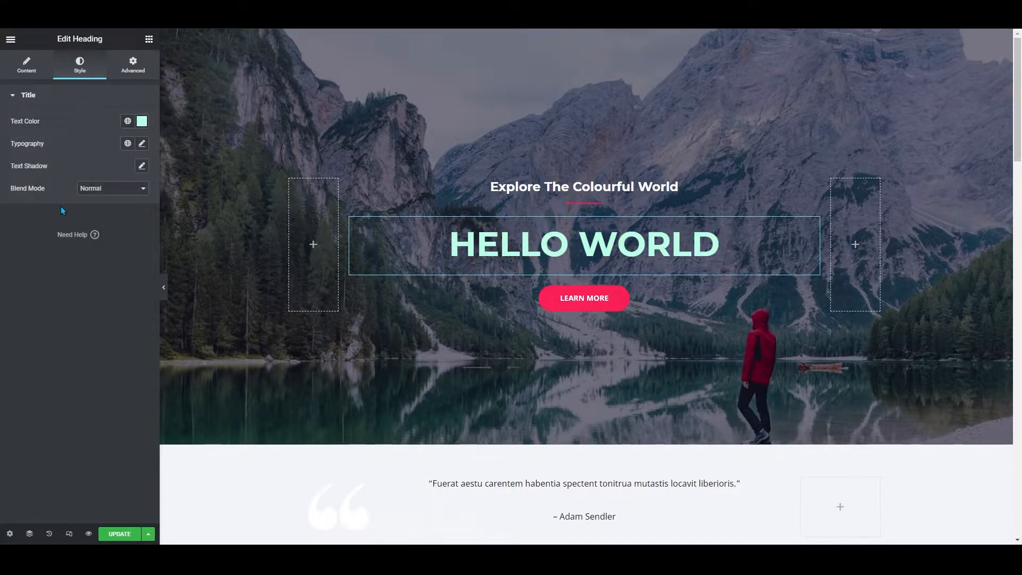
Open the heading typography settings and set the font family to Aleo
left_click(142, 146)
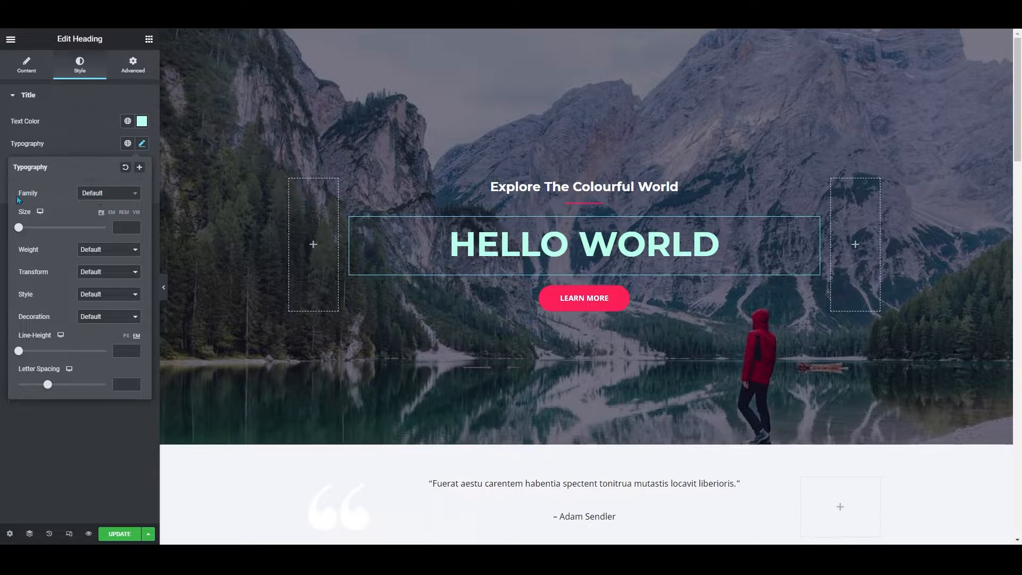
left_click(104, 197)
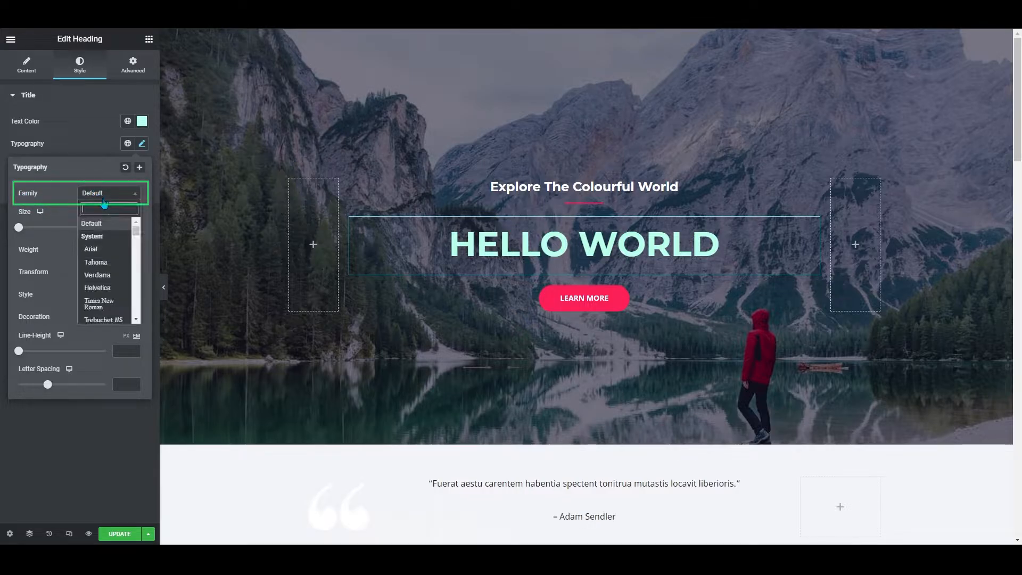
scroll(106, 266, "down", 5)
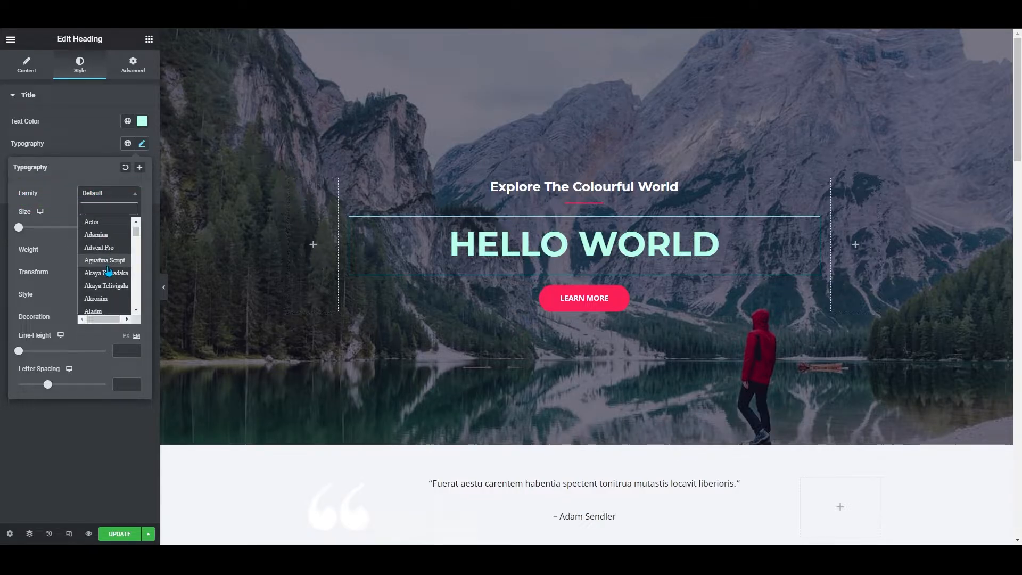
scroll(106, 274, "down", 4)
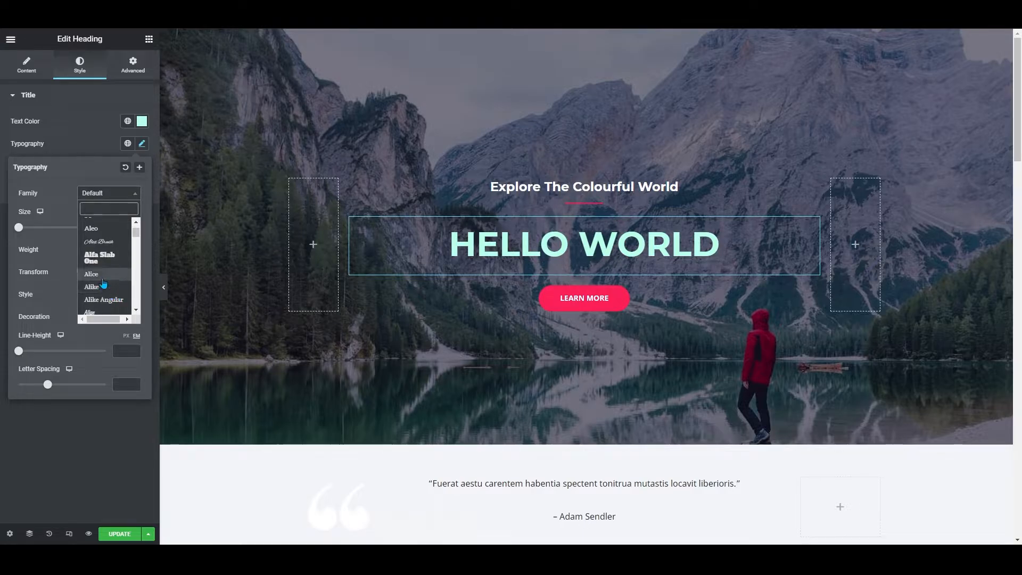
left_click(105, 257)
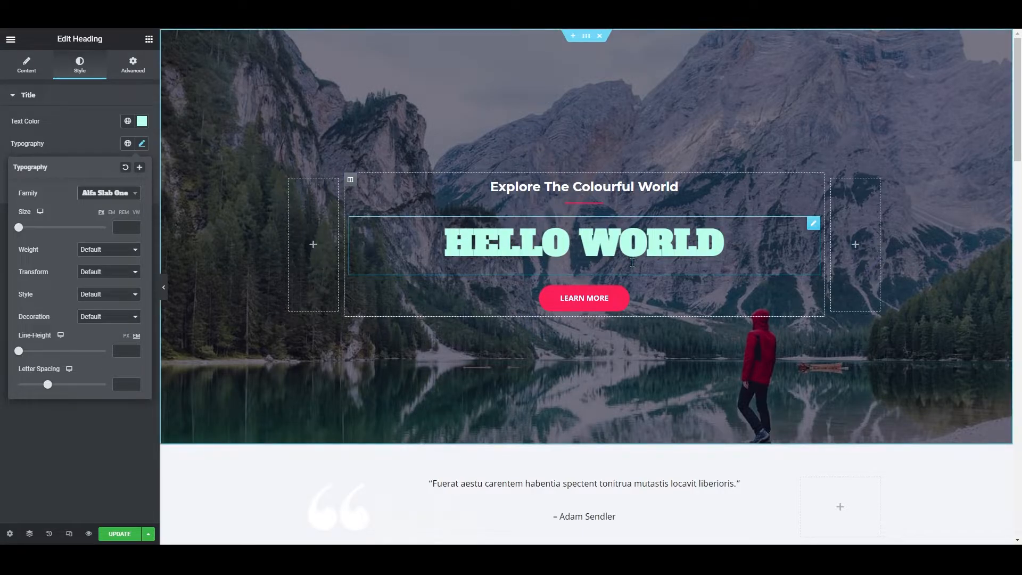
left_click(109, 192)
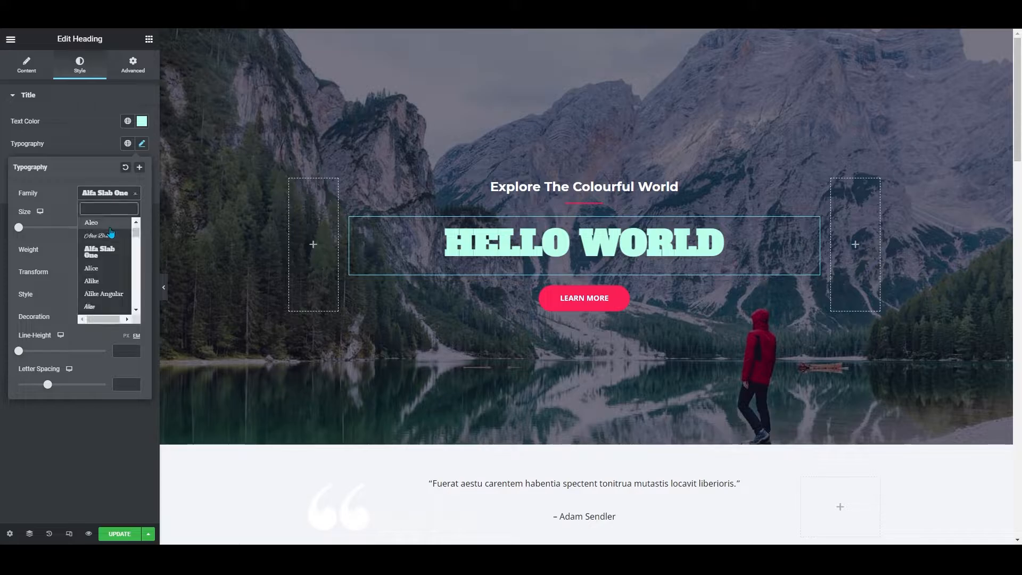
left_click(107, 222)
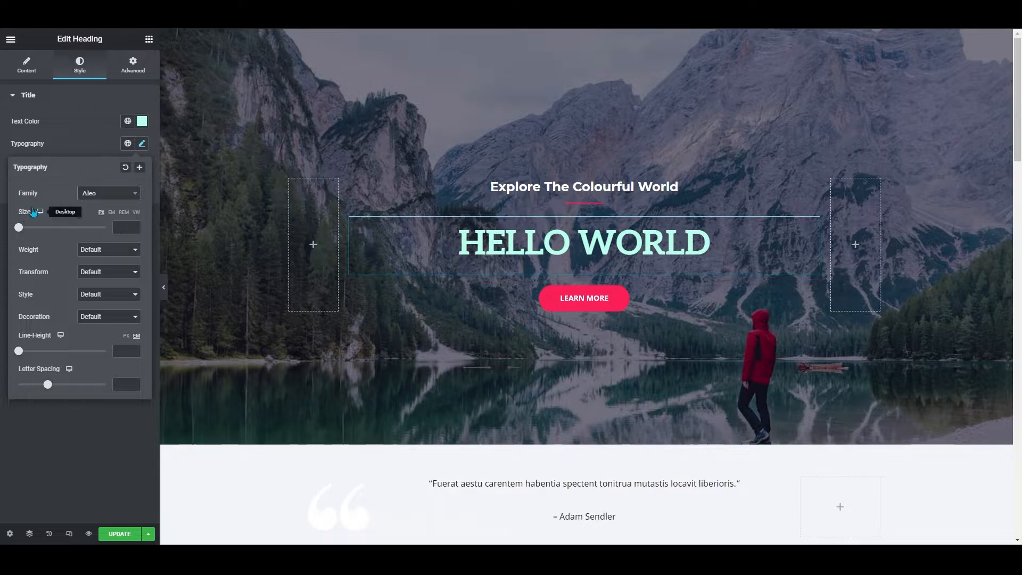
Set the heading font size to 90 and the font weight to 700
left_click_drag(18, 228, 58, 225)
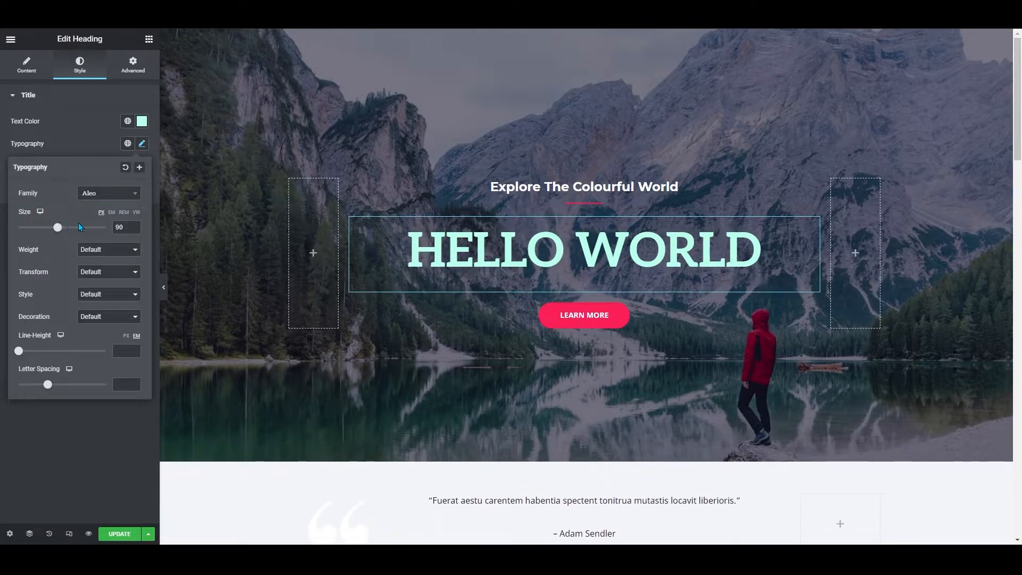
left_click(100, 251)
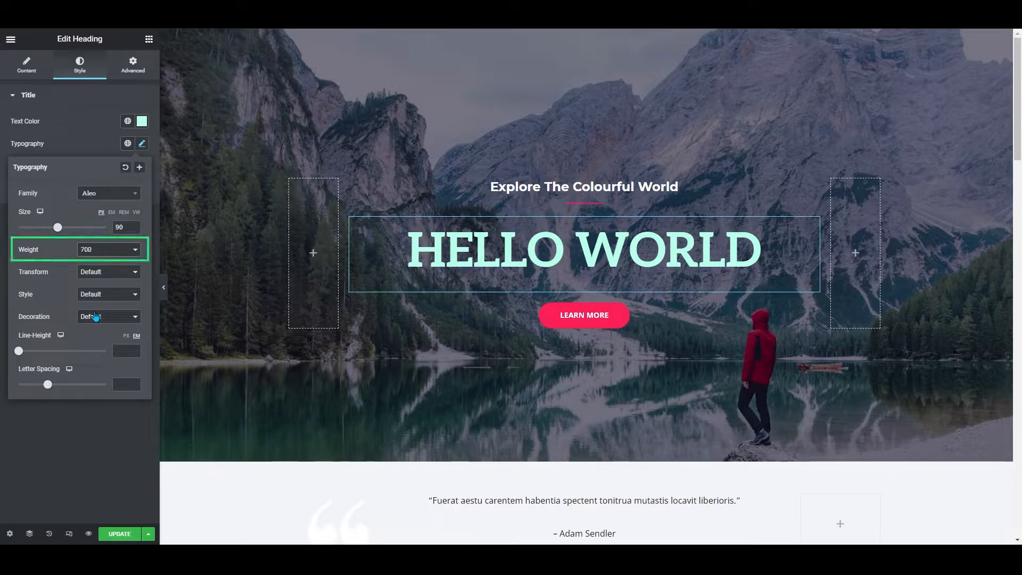
left_click(95, 280)
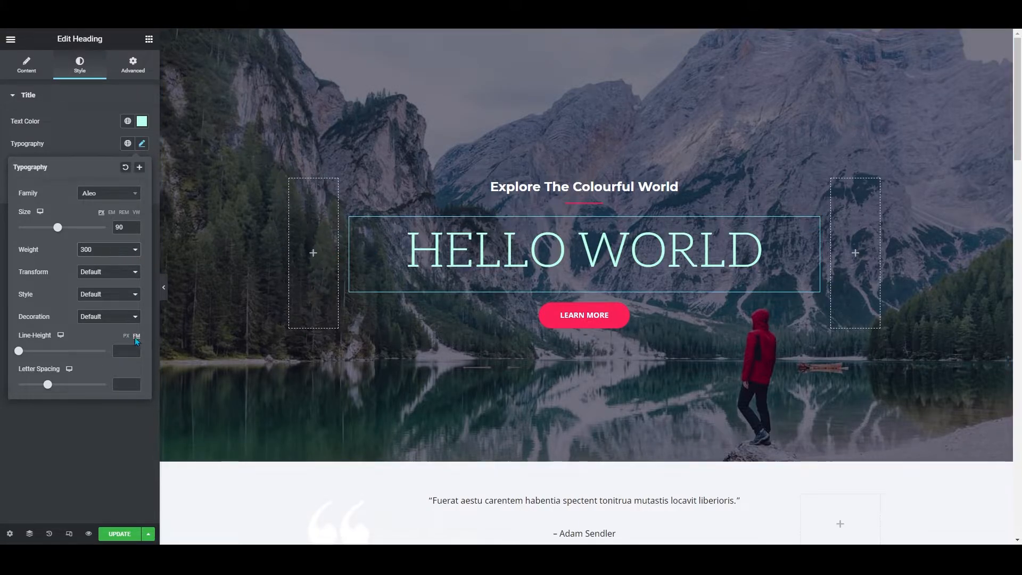
left_click(104, 312)
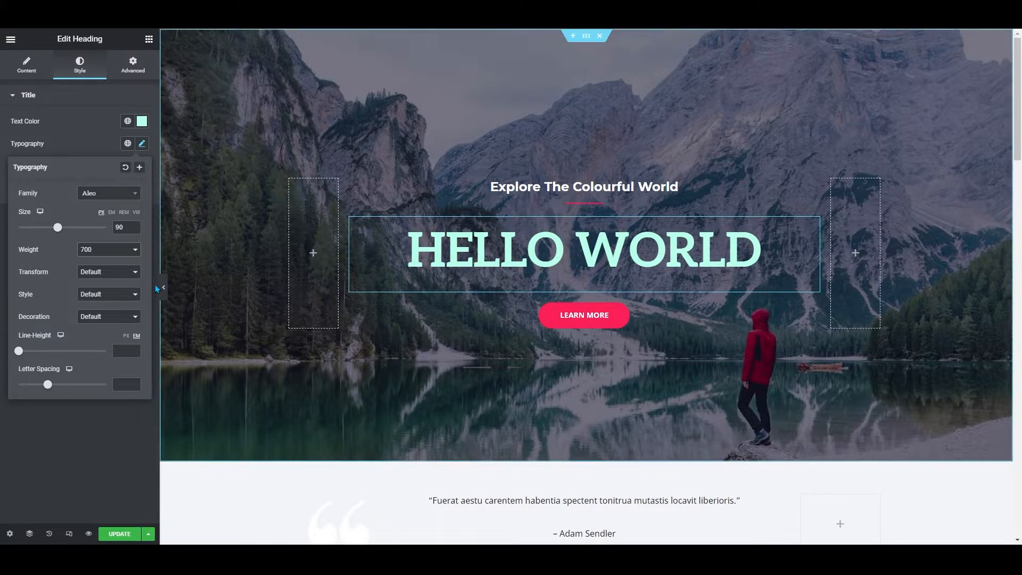
Set the heading text transform to Lowercase and the font style to Normal
left_click(109, 276)
left_click(108, 288)
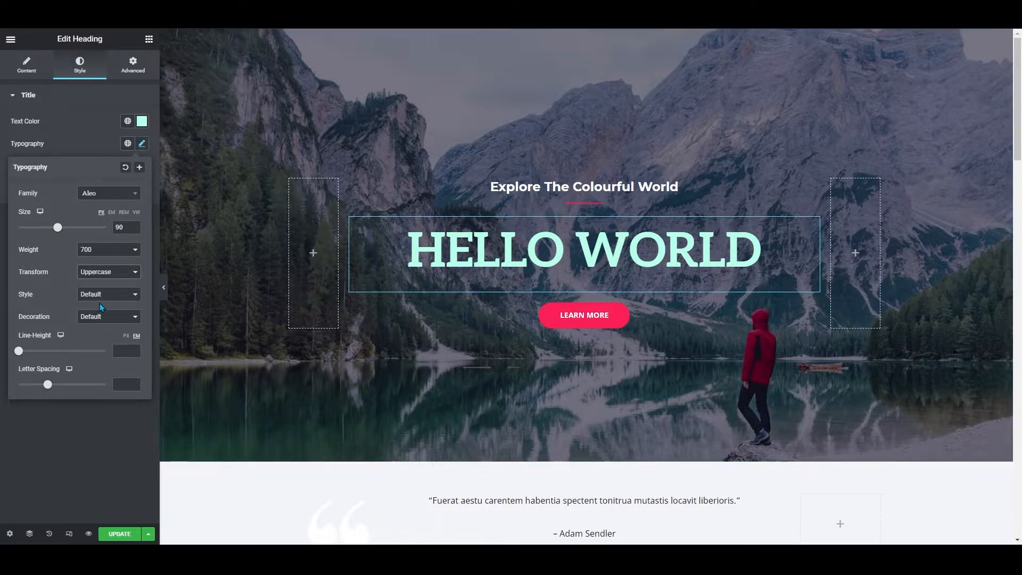
left_click(100, 304)
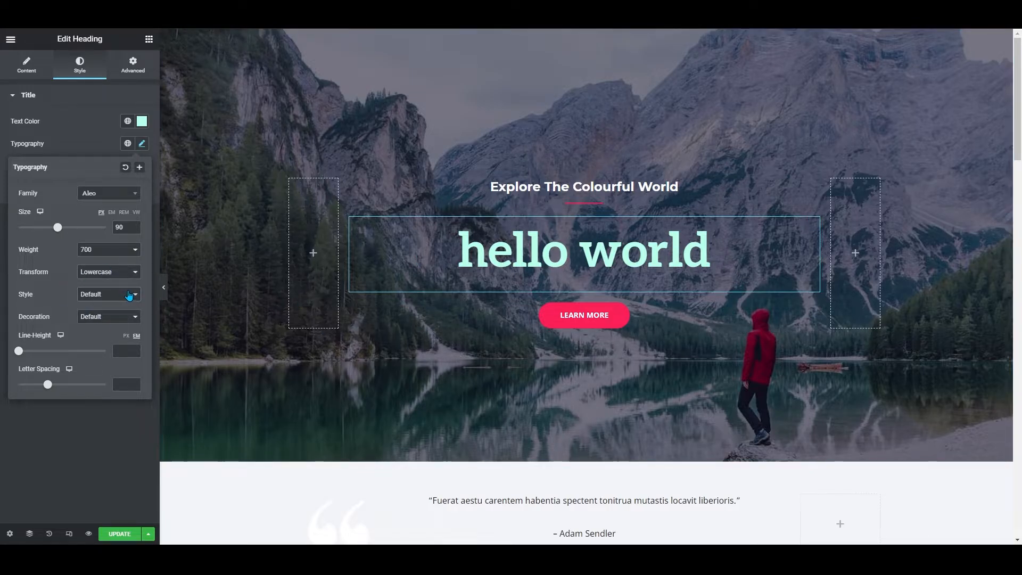
left_click(114, 322)
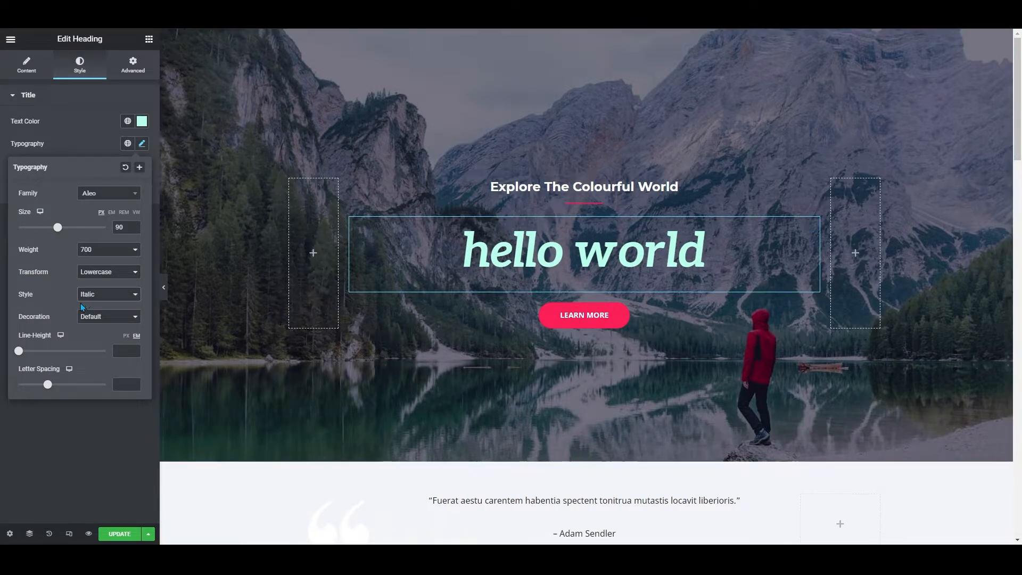
left_click(110, 302)
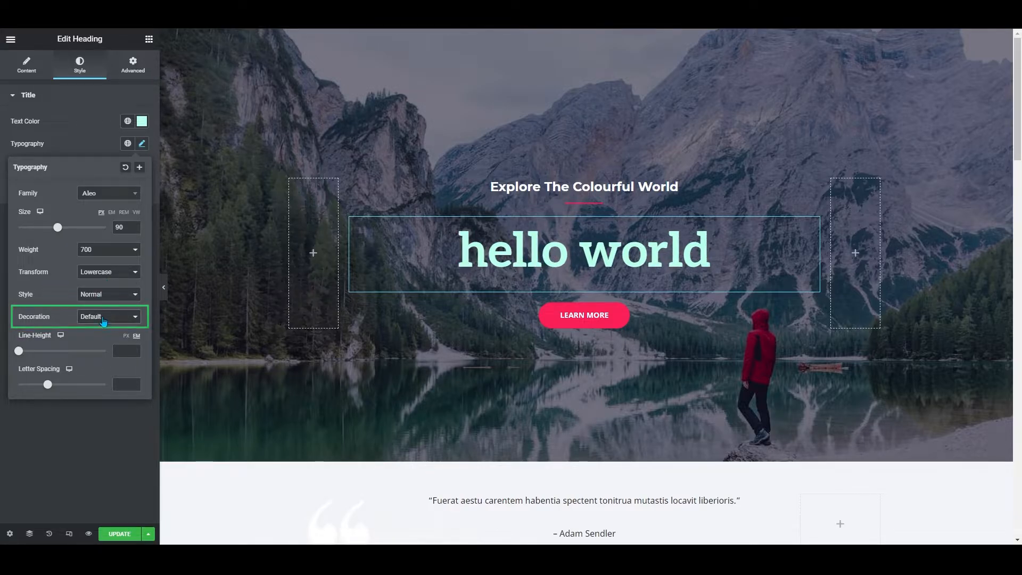
Set the heading text decoration to Overline and close the typography settings
left_click(103, 317)
left_click(102, 335)
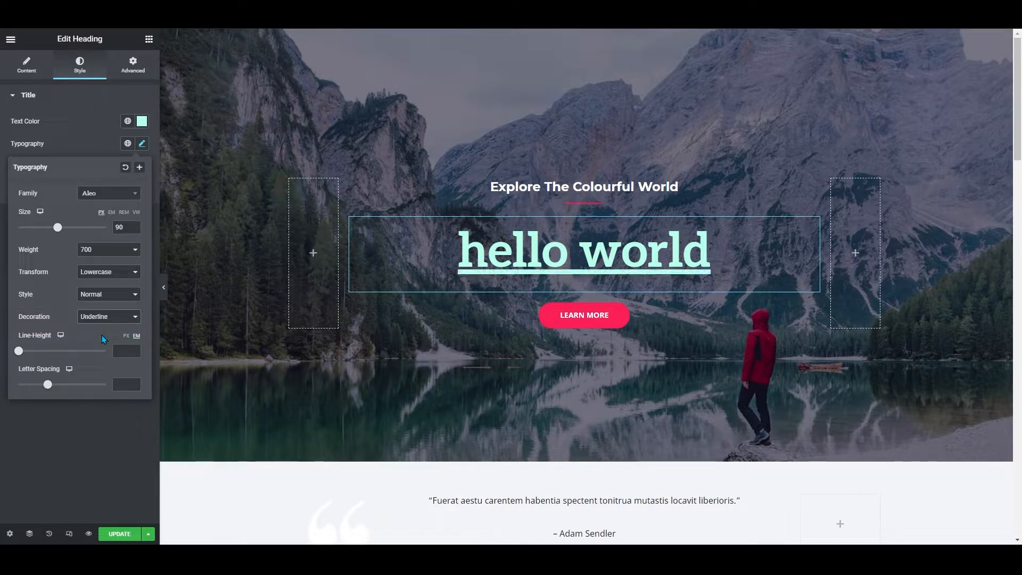
left_click_drag(458, 252, 711, 255)
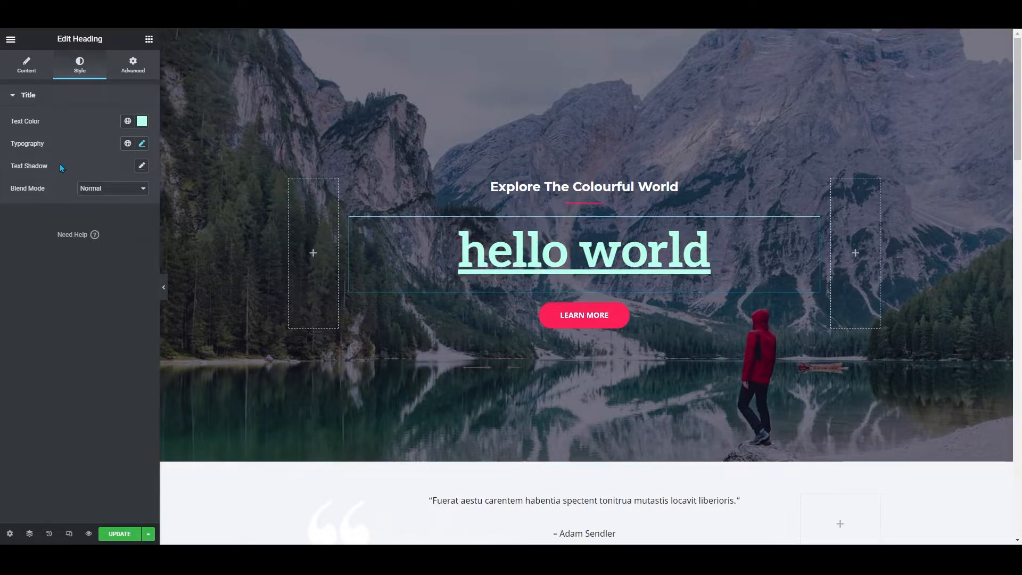
left_click(142, 143)
left_click(116, 352)
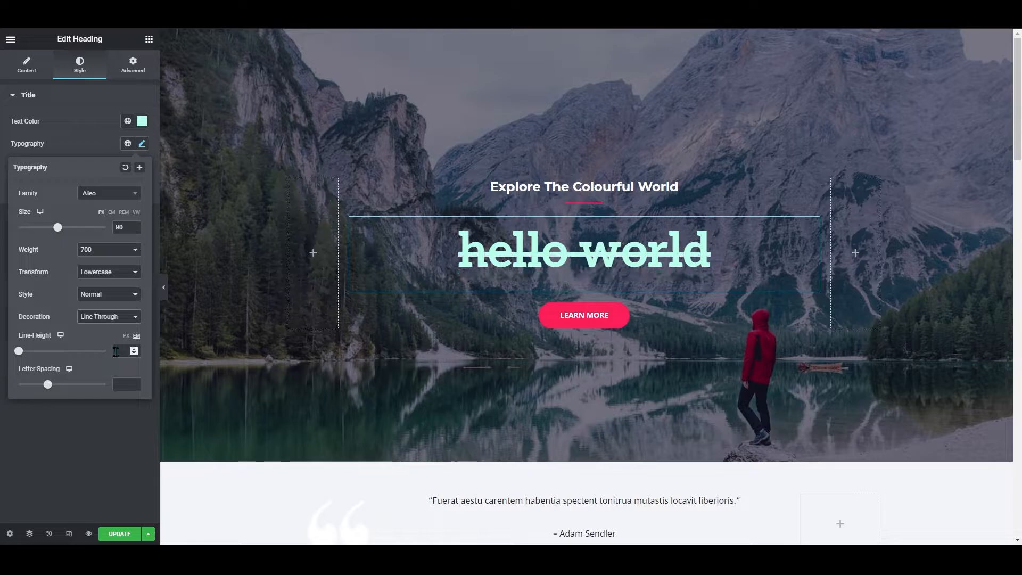
left_click(105, 317)
left_click(117, 344)
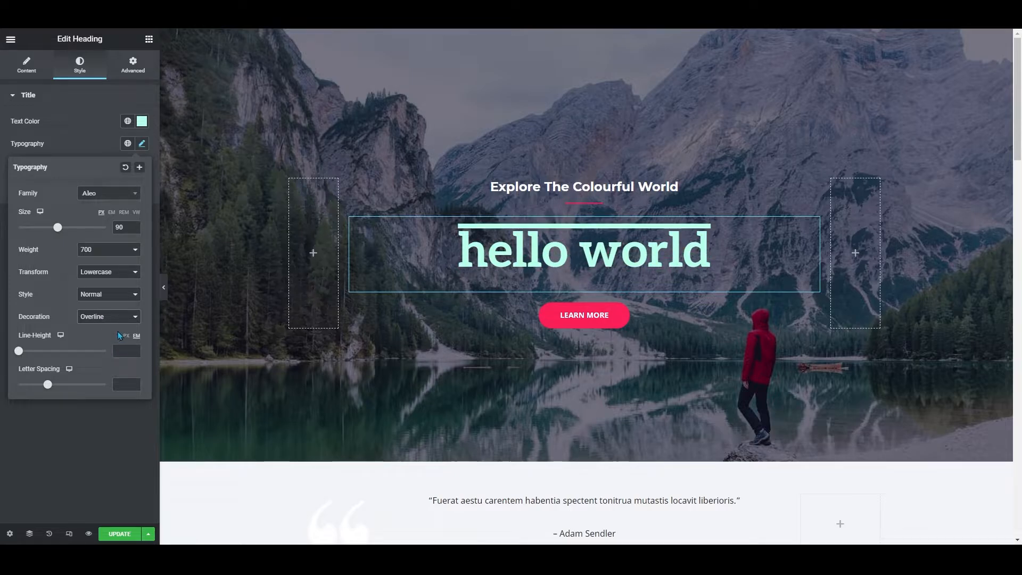
left_click(153, 168)
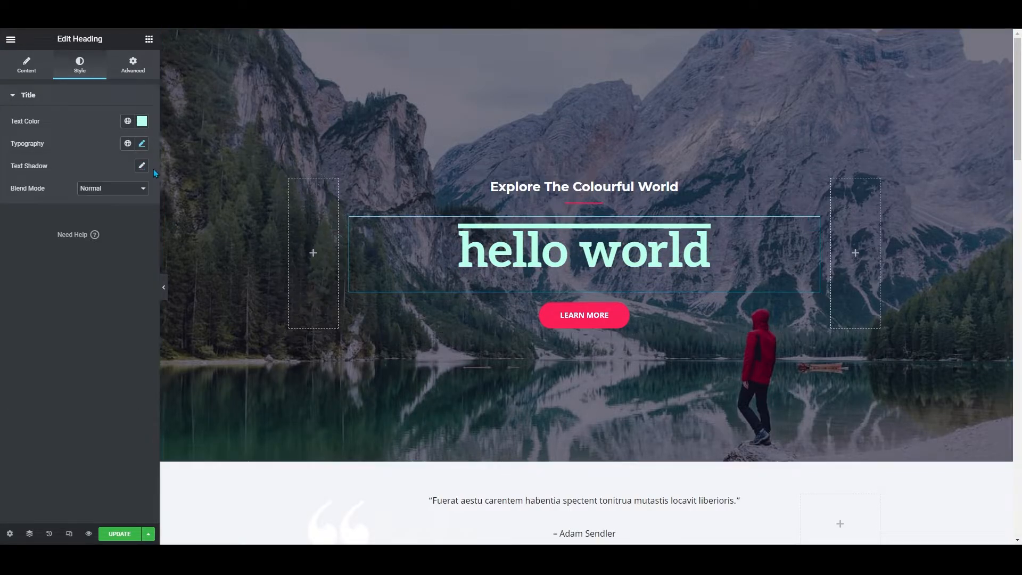
Add a text shadow to the heading with blur 74, horizontal 59 and vertical 74
left_click(141, 166)
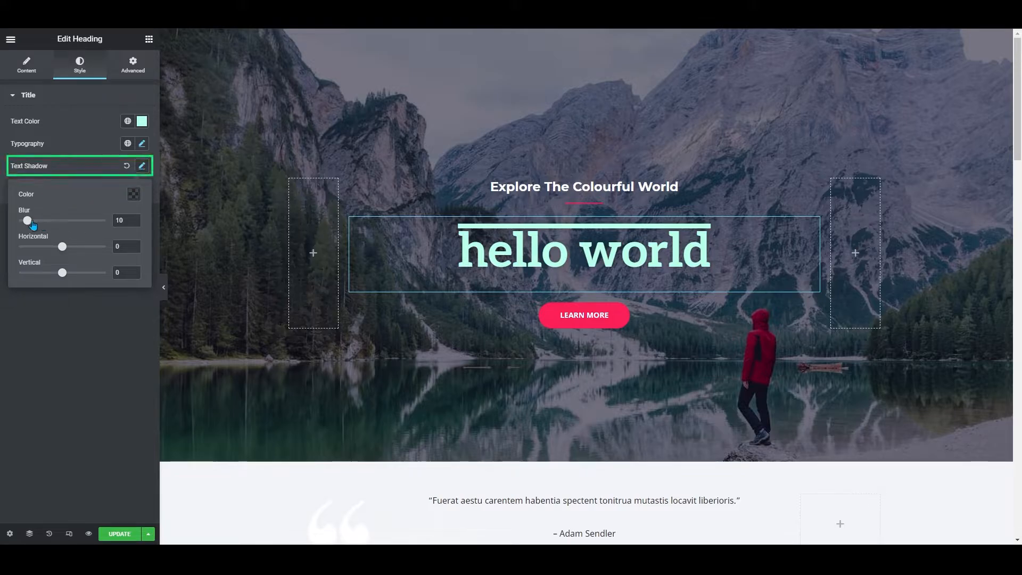
left_click_drag(62, 248, 87, 246)
left_click_drag(62, 272, 96, 273)
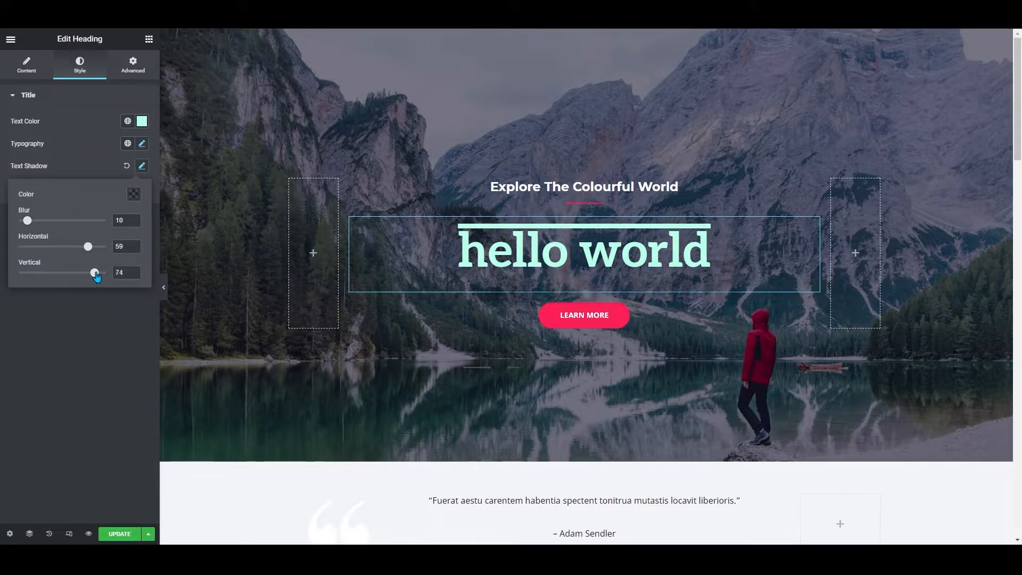
left_click_drag(28, 220, 81, 220)
left_click(142, 167)
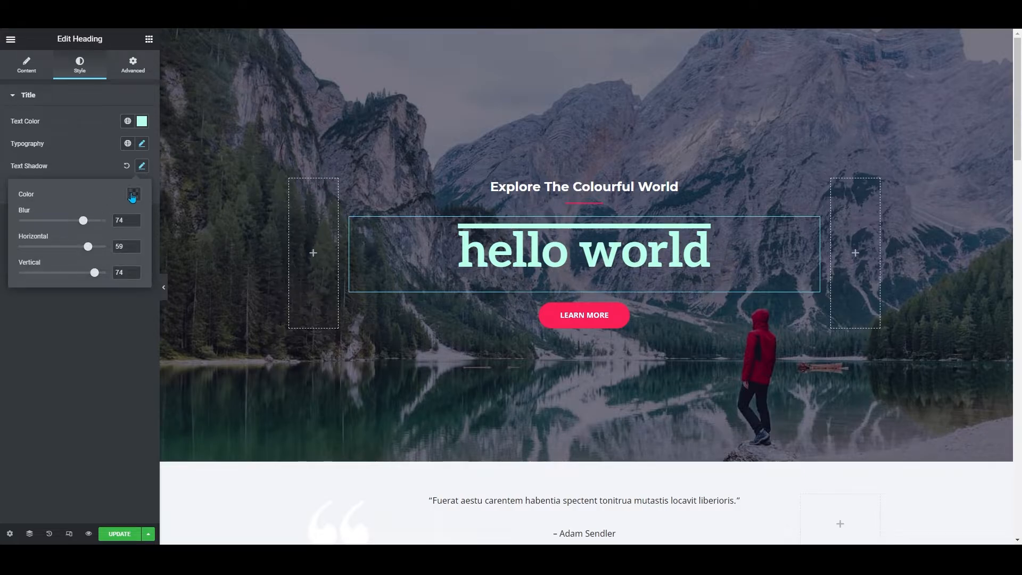
Set the text shadow colour to rgba(255, 0, 0, 0.3) and close the shadow settings
left_click(133, 195)
left_click(198, 234)
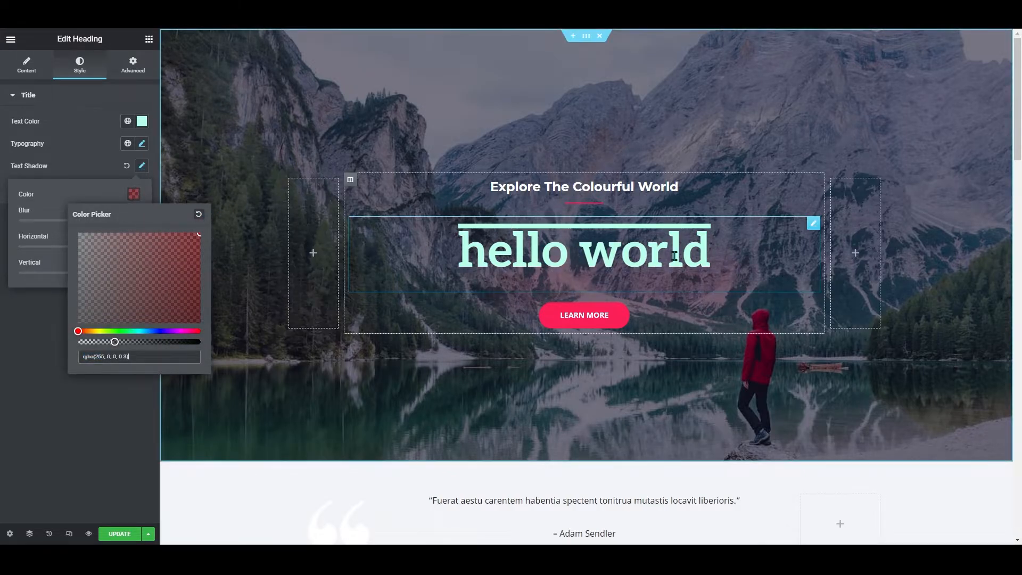
left_click(141, 273)
left_click(141, 166)
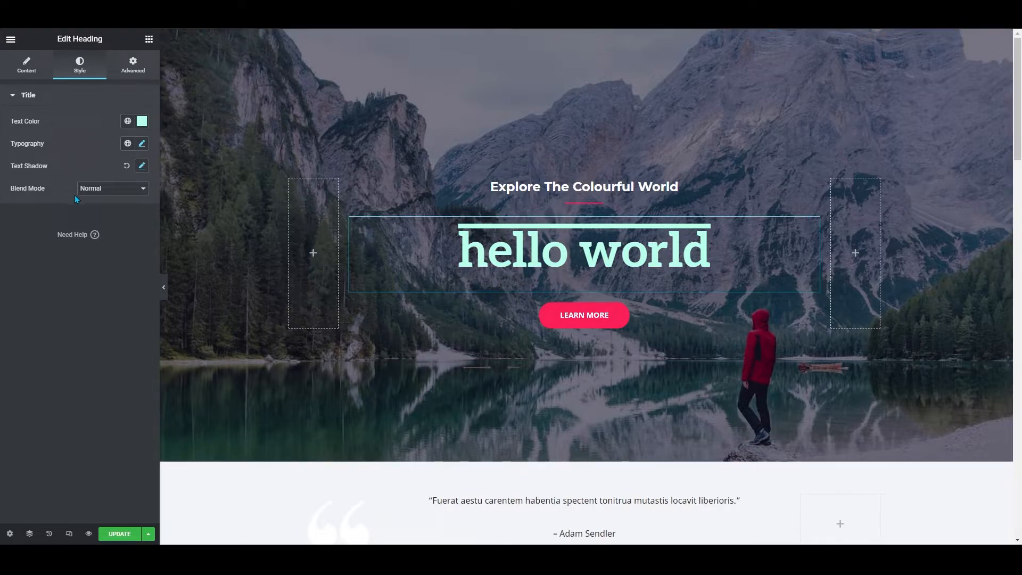
Save the page update, preview the live page and reopen it in the Elementor editor
left_click(126, 533)
left_click(124, 537)
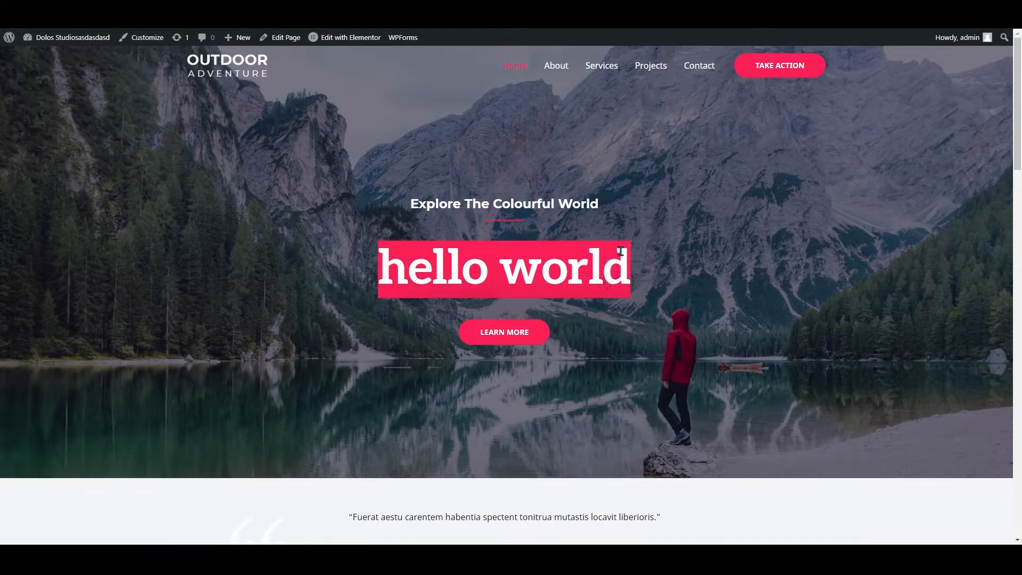
left_click(318, 38)
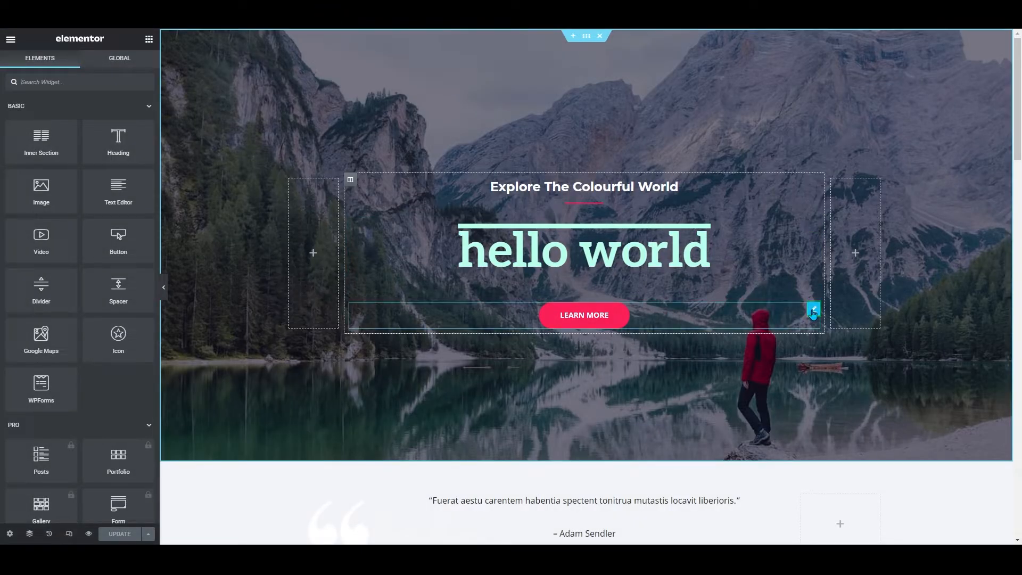
Select the hero button and change its text to BUTTON TEXT
left_click(813, 311)
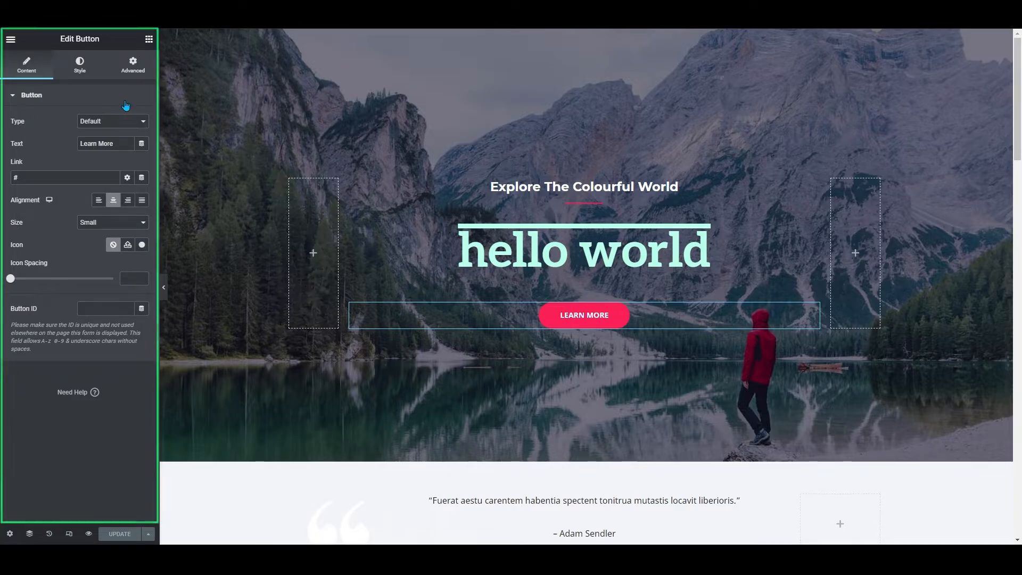
triple_click(114, 144)
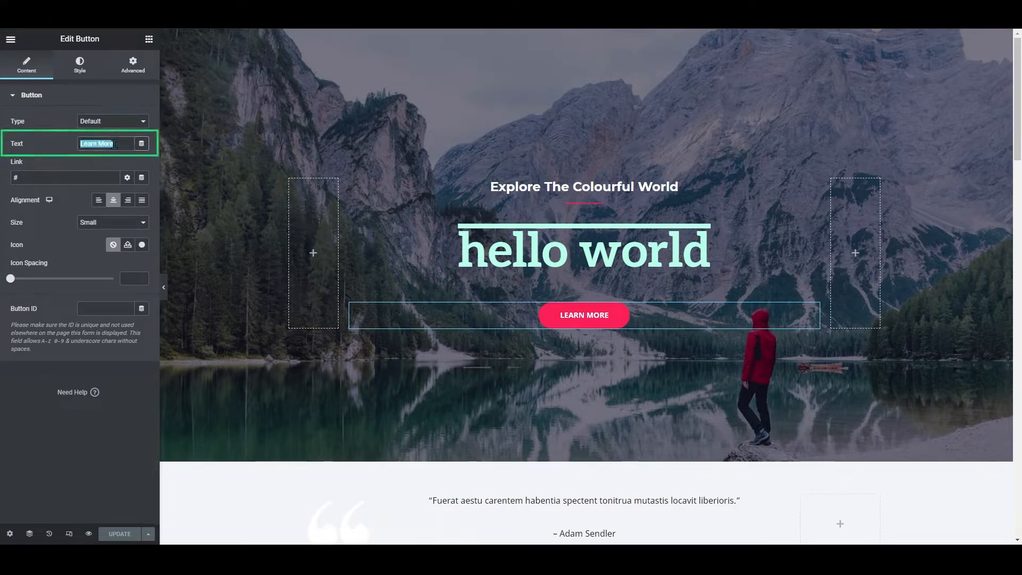
type("BUTTON TEXT")
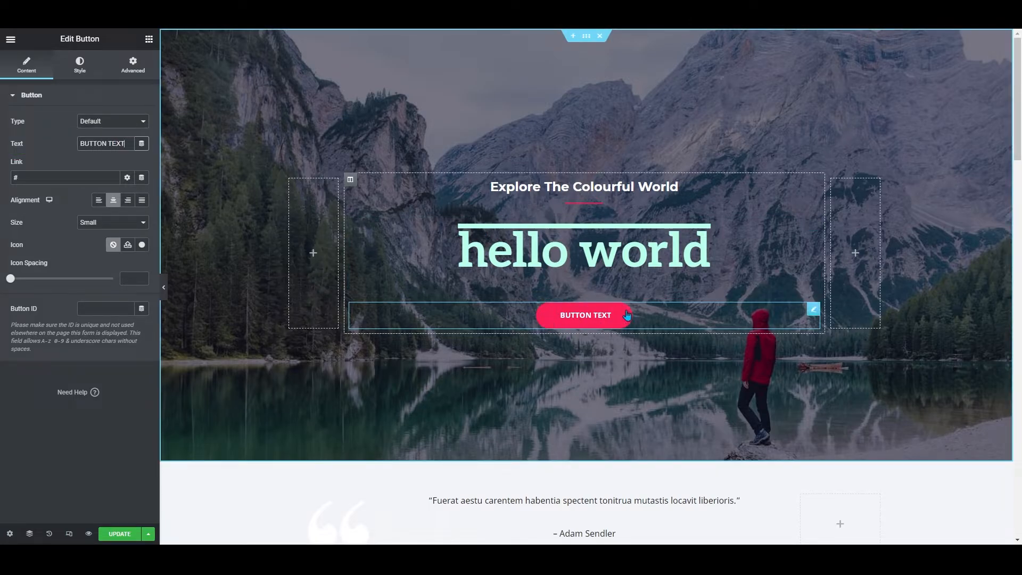
left_click(40, 177)
key("BackSpace")
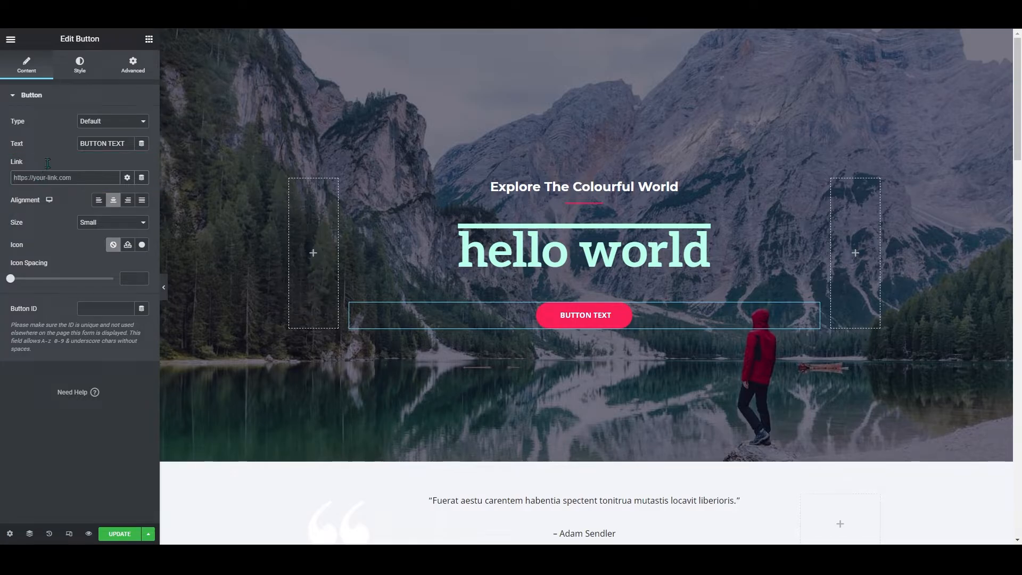
type("https://www.youtube.com/")
left_click(98, 199)
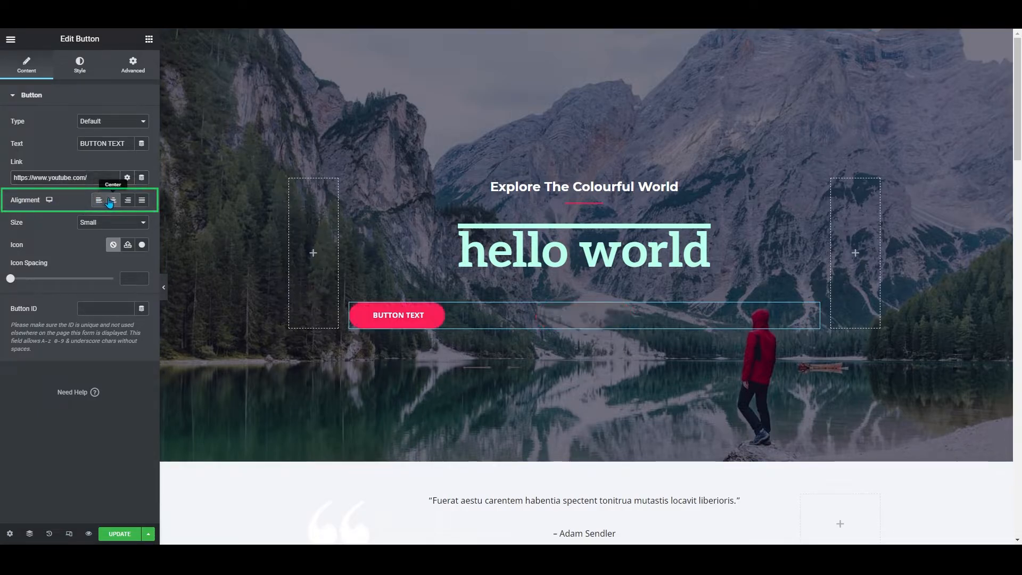
left_click(128, 200)
left_click(113, 199)
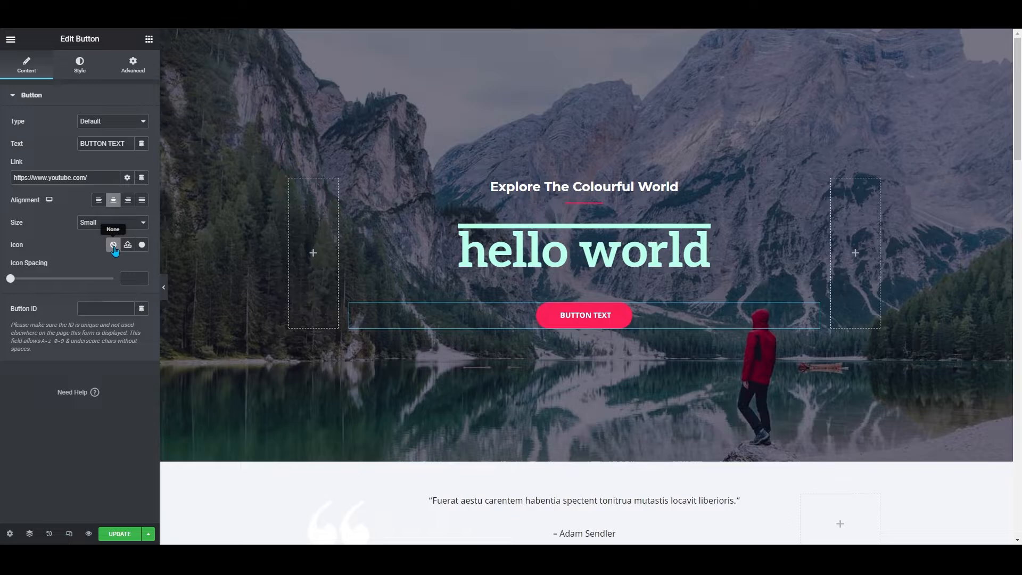
Add a bell icon from the icon library to the button and set the icon spacing to 10
left_click(142, 245)
left_click(794, 487)
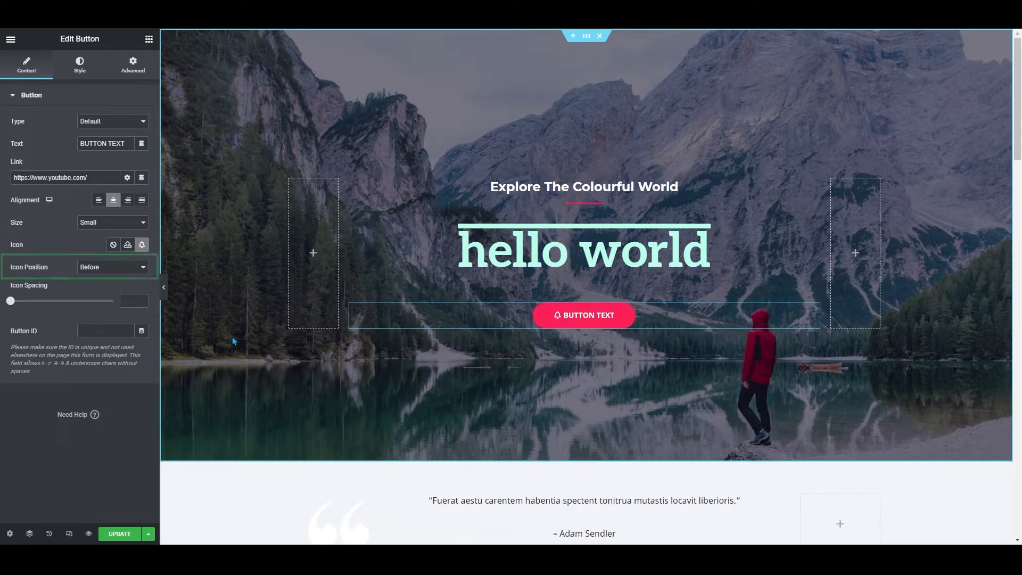
left_click(97, 285)
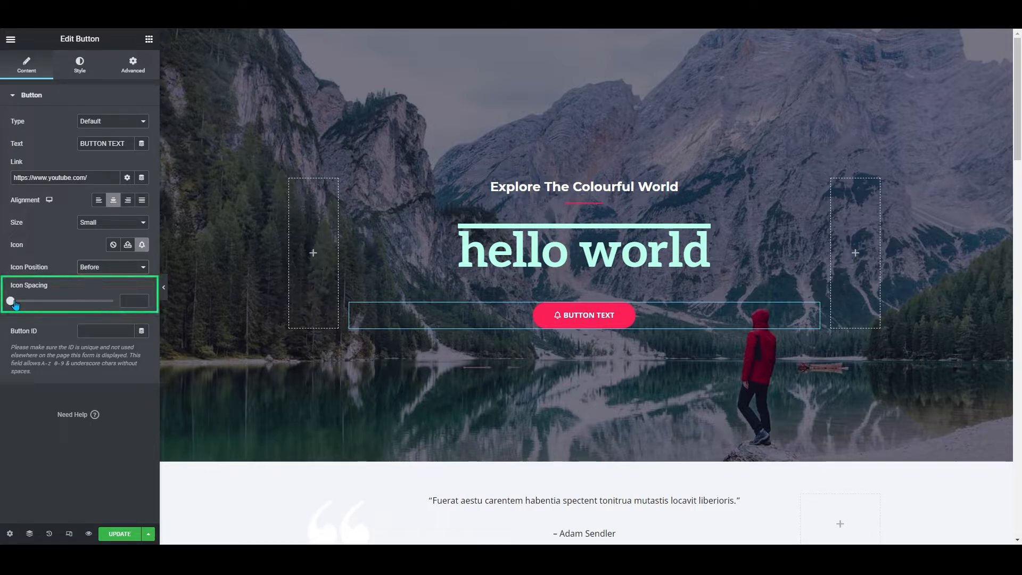
left_click_drag(10, 301, 31, 309)
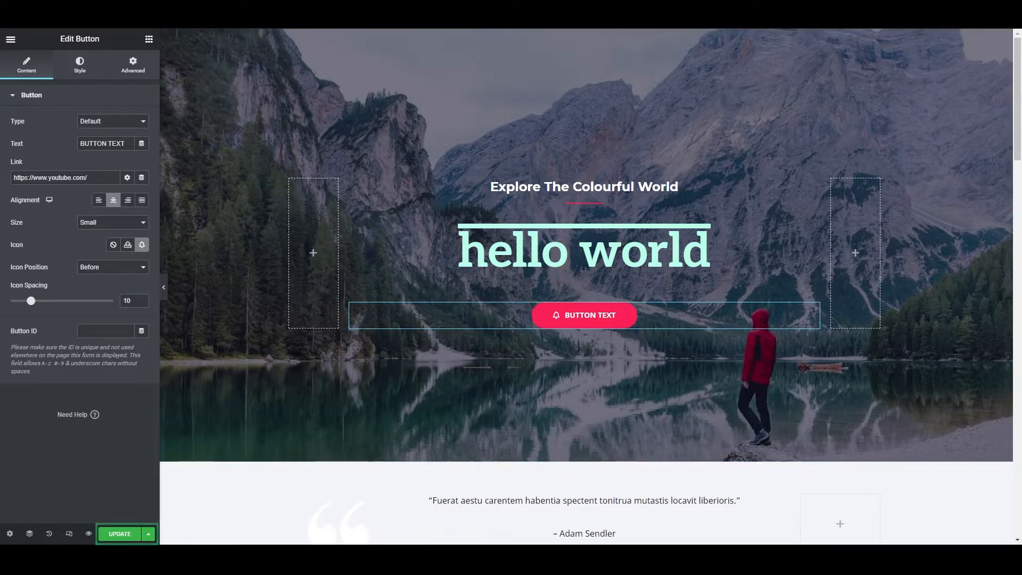
Save the page update, browse the live page and reopen it in the Elementor editor
left_click(120, 533)
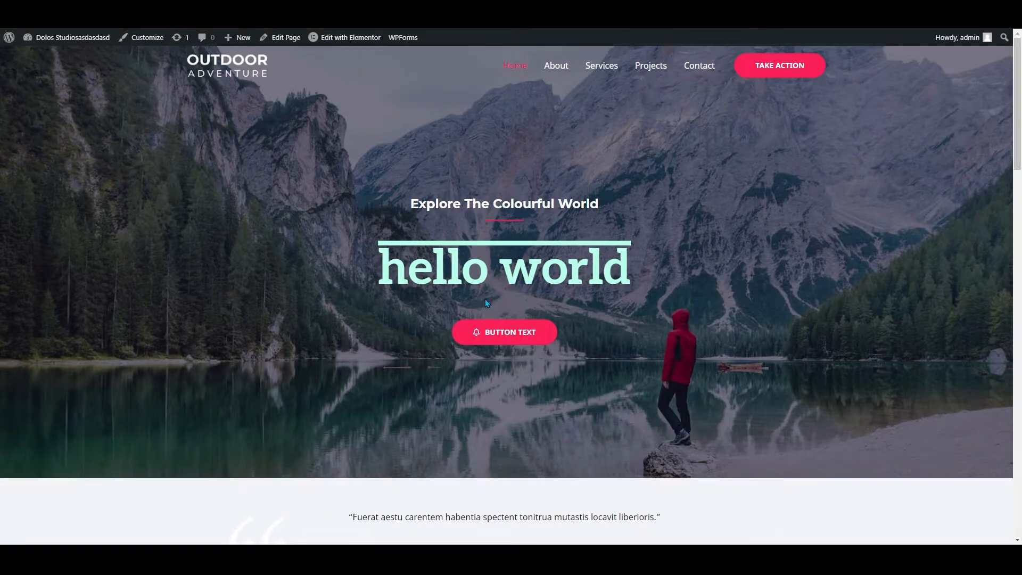
scroll(479, 287, "down", 2)
scroll(467, 272, "down", 8)
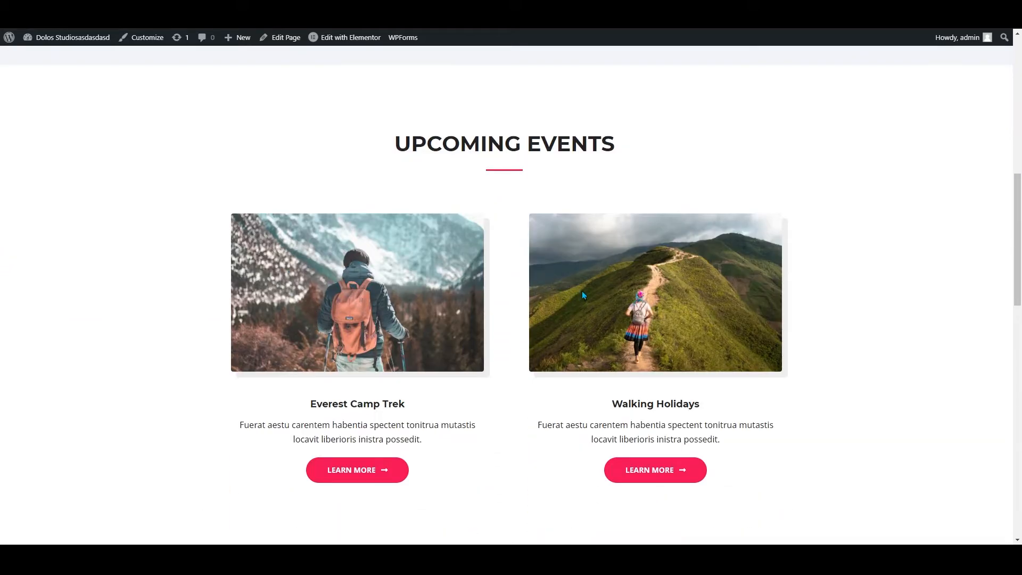
scroll(553, 297, "down", 2)
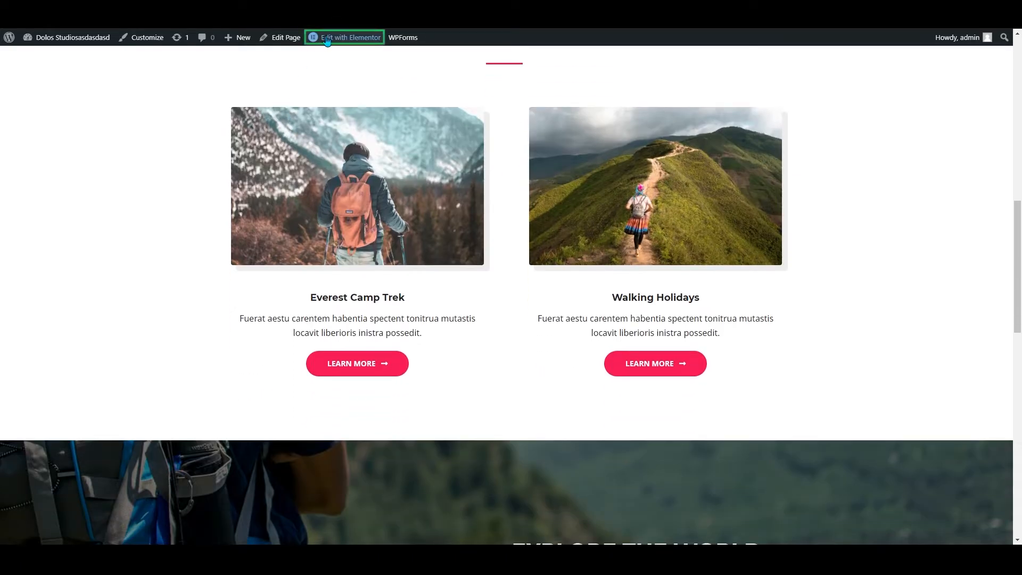
mouse_move(327, 41)
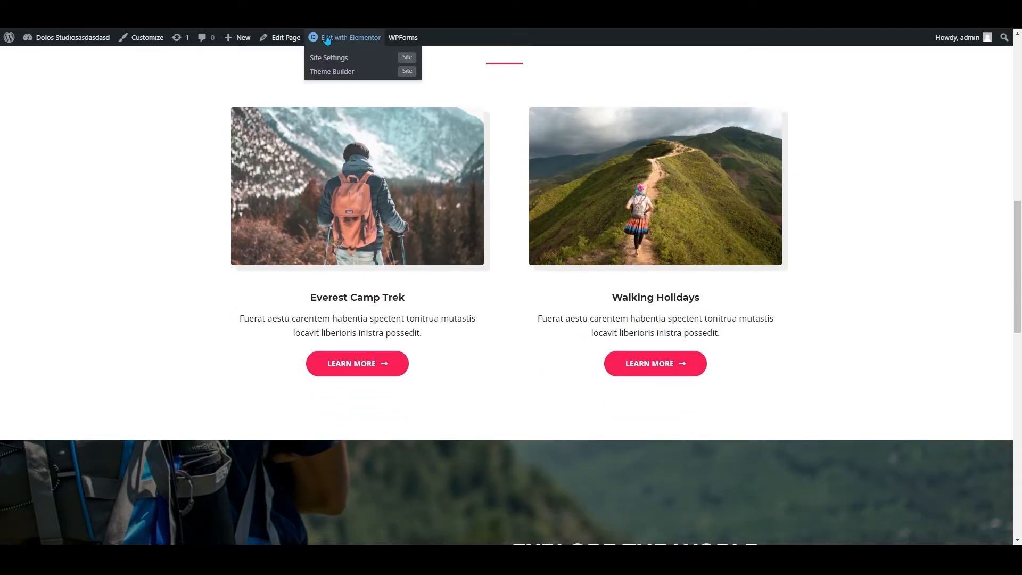
left_click(327, 41)
Select the Upcoming Events heading and change its title to Our Brand New Courses!
scroll(355, 131, "down", 5)
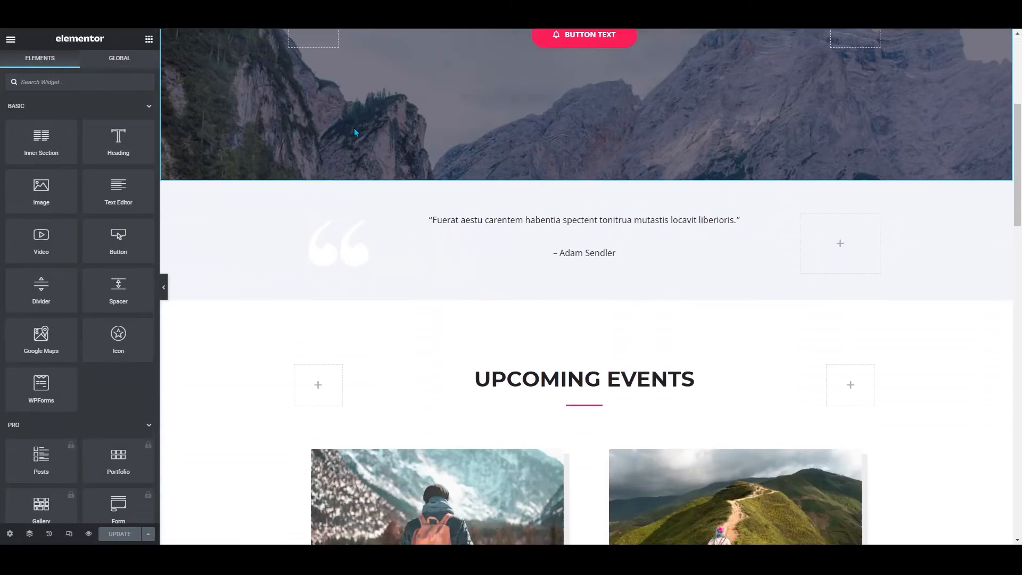
scroll(353, 125, "down", 5)
scroll(455, 138, "up", 2)
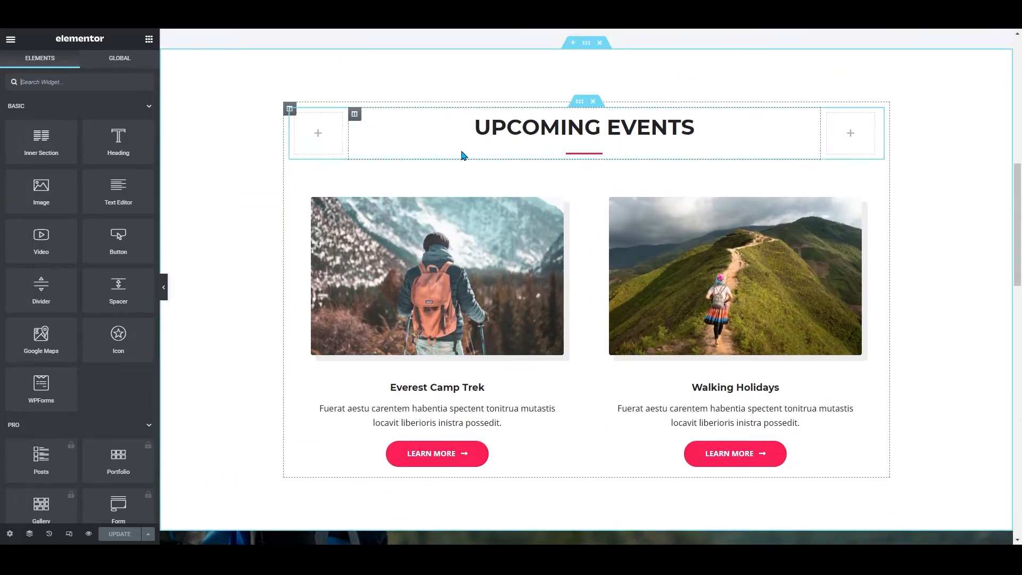
left_click(479, 128)
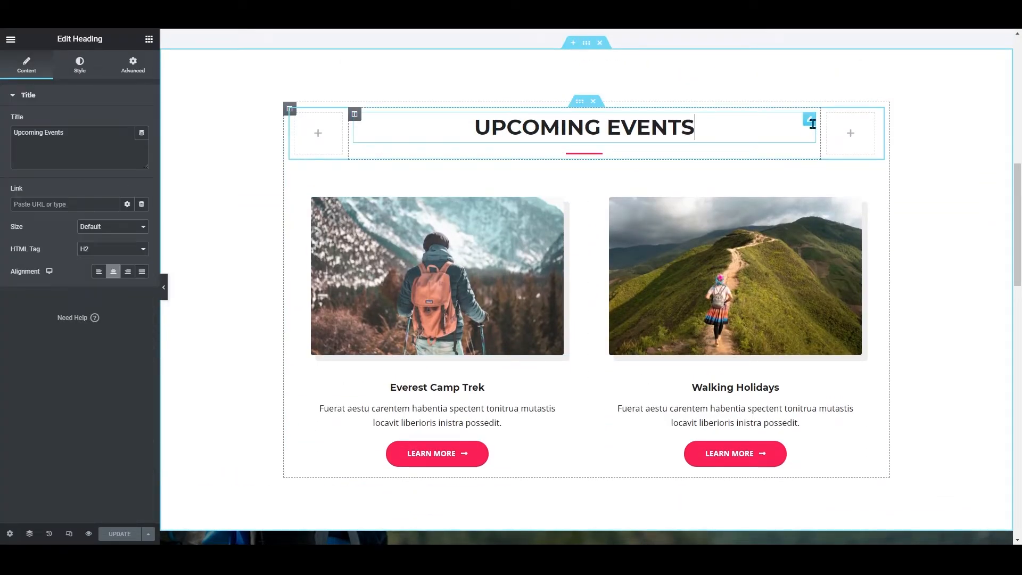
triple_click(42, 129)
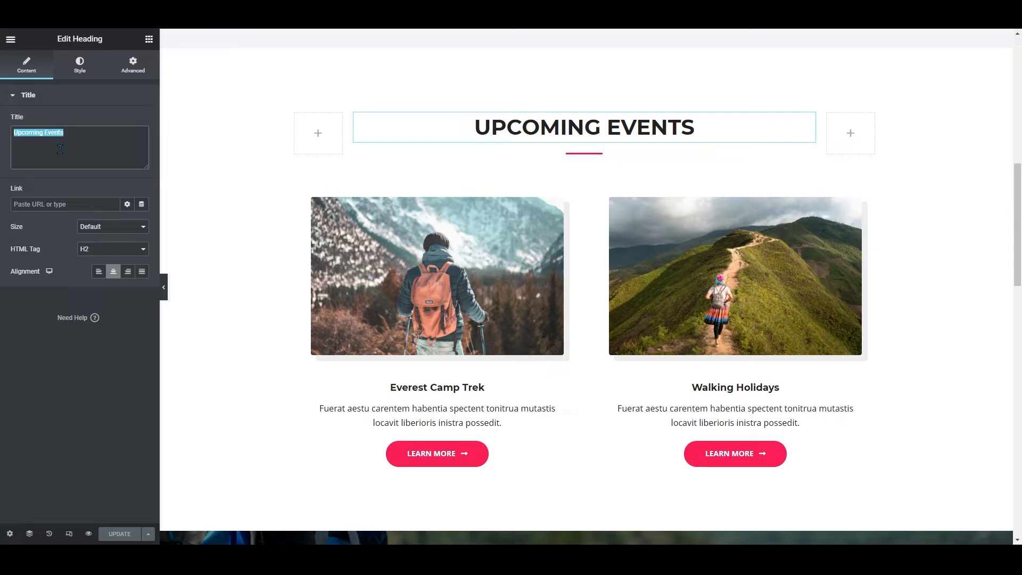
type("Our Brand New Courses")
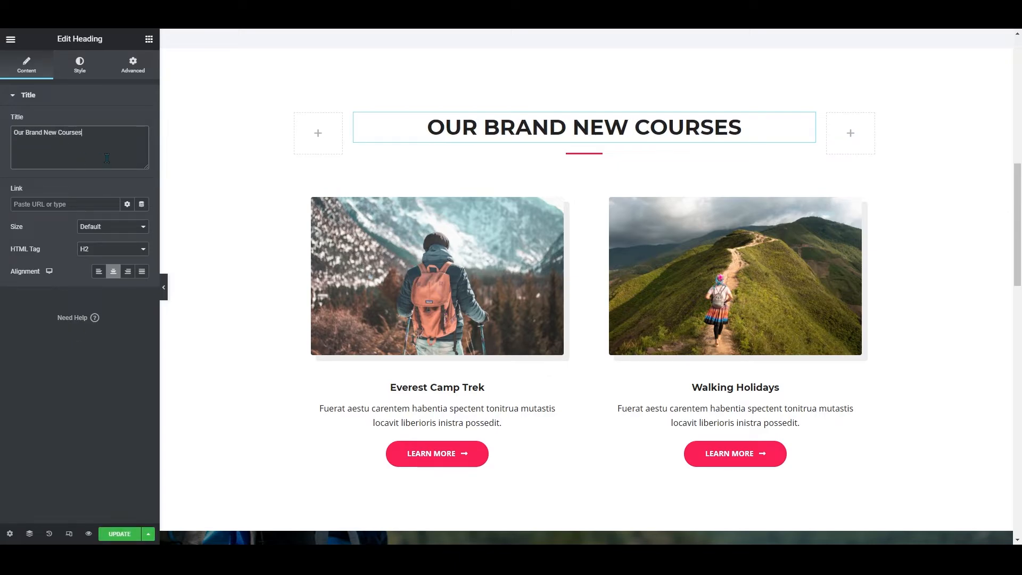
type("!")
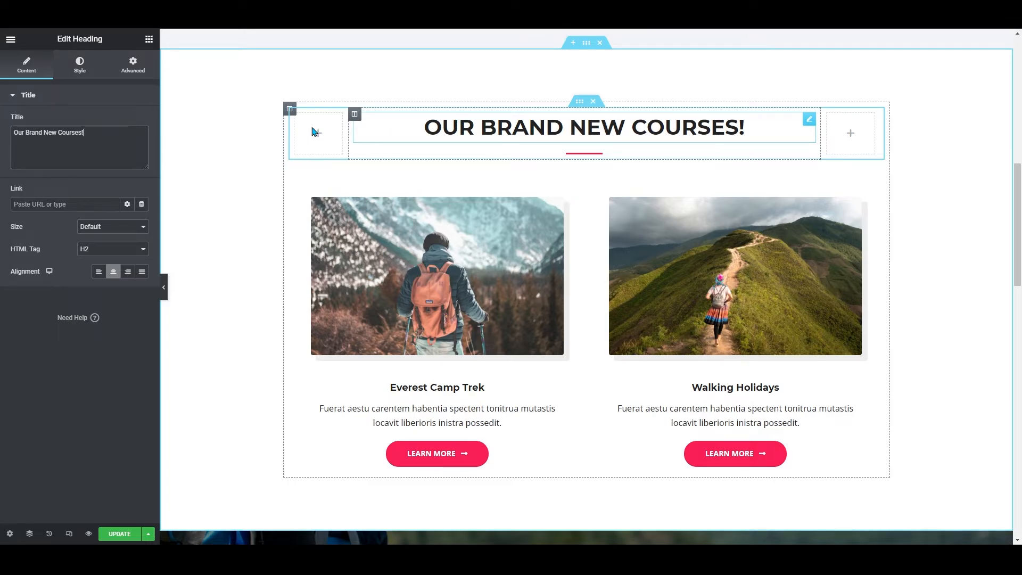
Increase the heading's typography size and set its font family to Arial
left_click(79, 65)
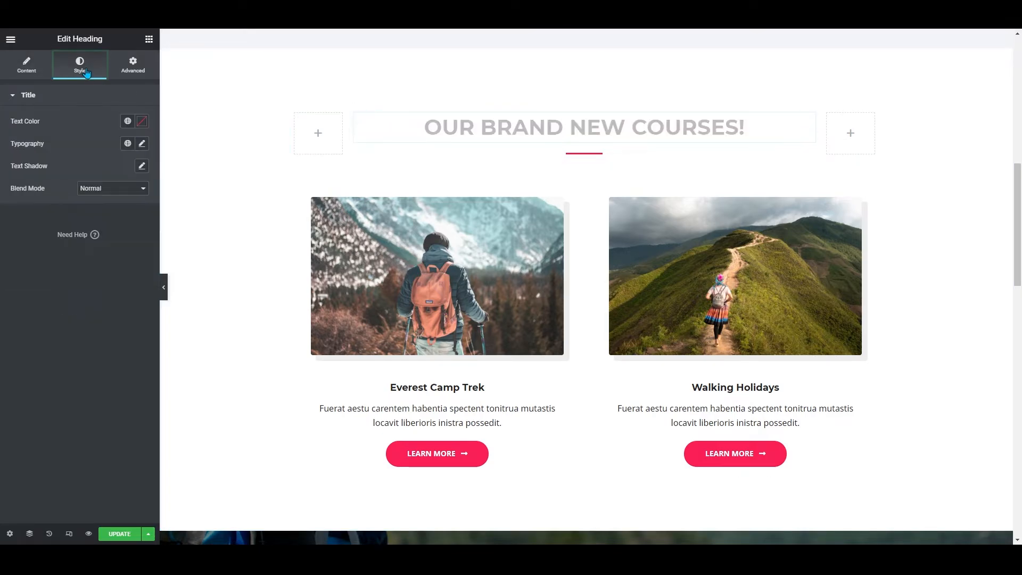
left_click(142, 144)
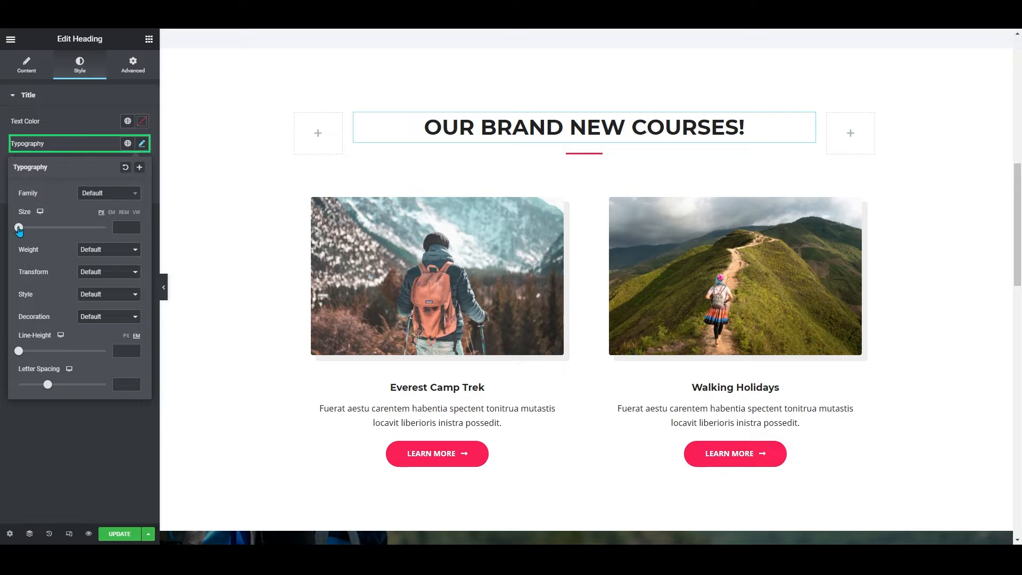
left_click_drag(19, 229, 44, 227)
left_click(109, 193)
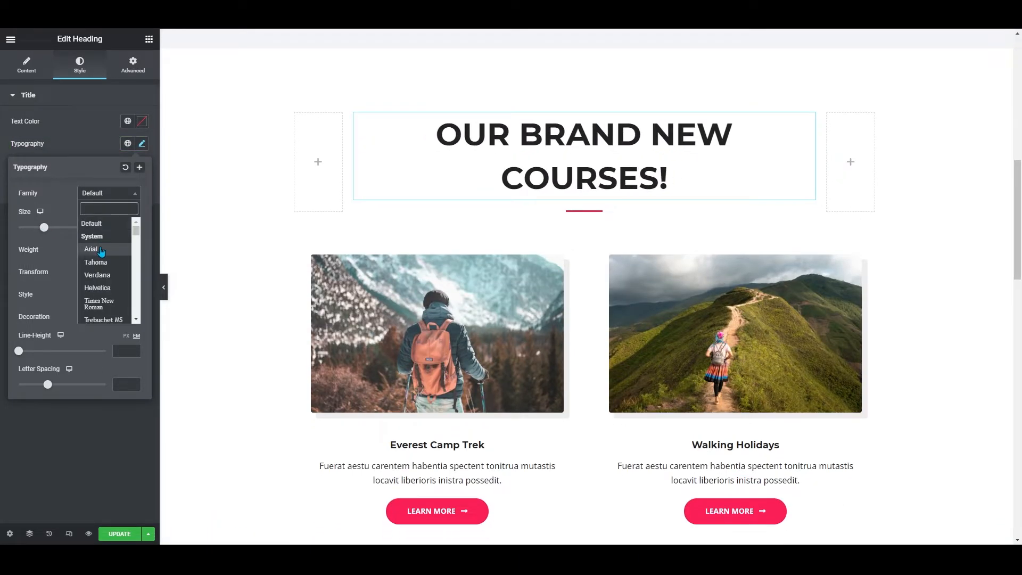
left_click(91, 249)
left_click(25, 74)
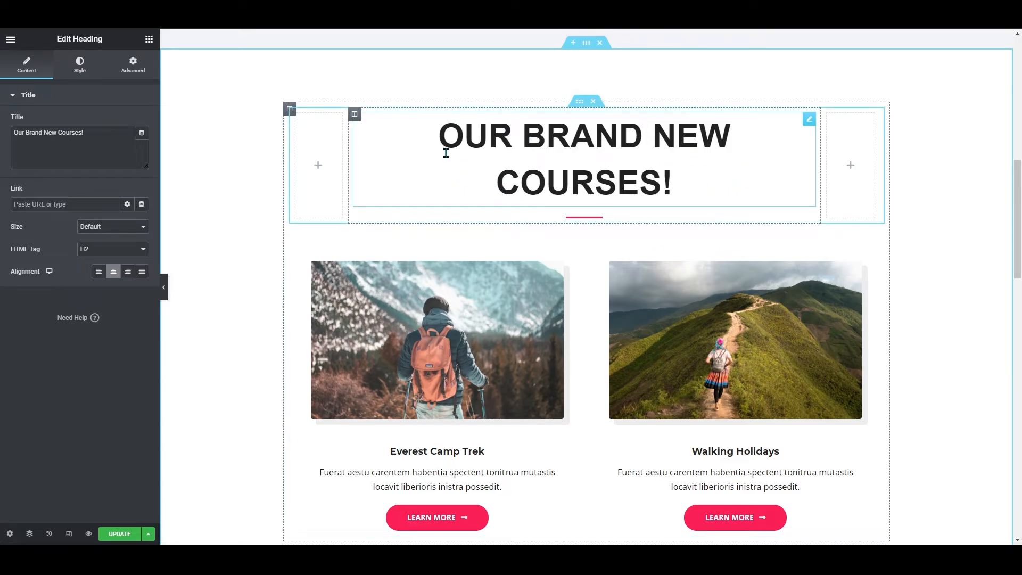
Replace the Everest Camp Trek image with the camp-4 hammock photo from the media library
scroll(446, 153, "down", 4)
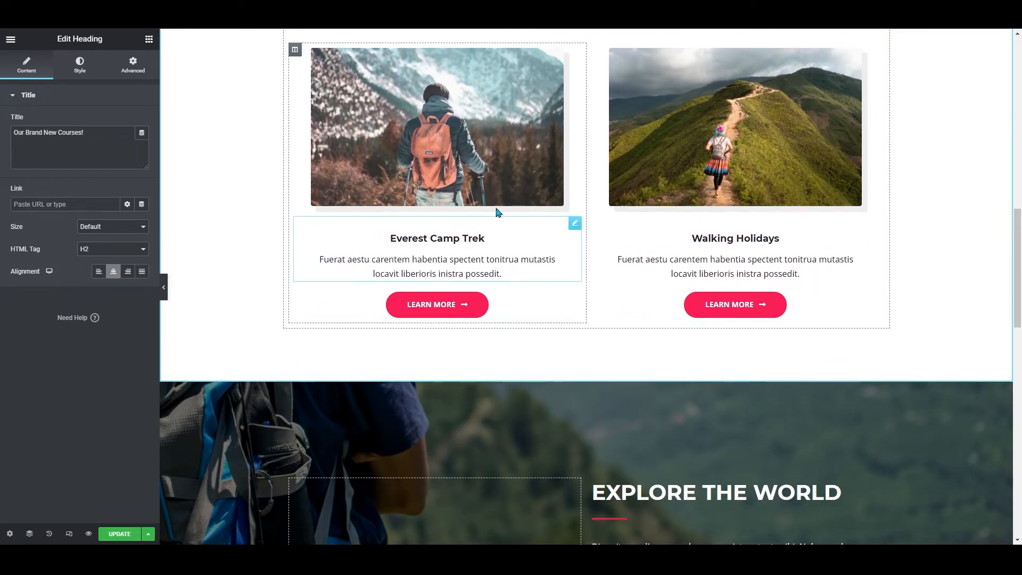
scroll(434, 217, "up", 2)
left_click(466, 271)
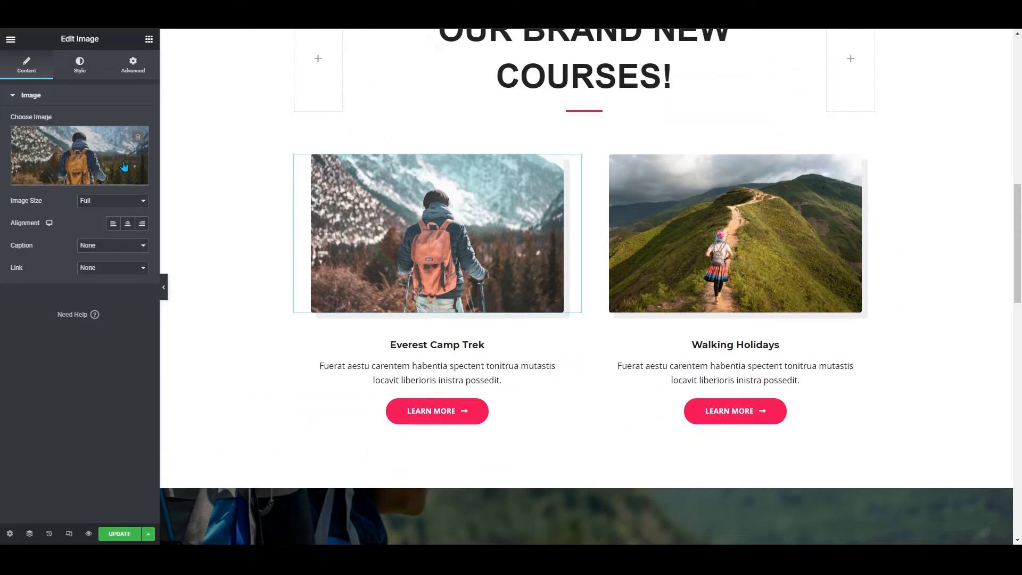
mouse_move(89, 185)
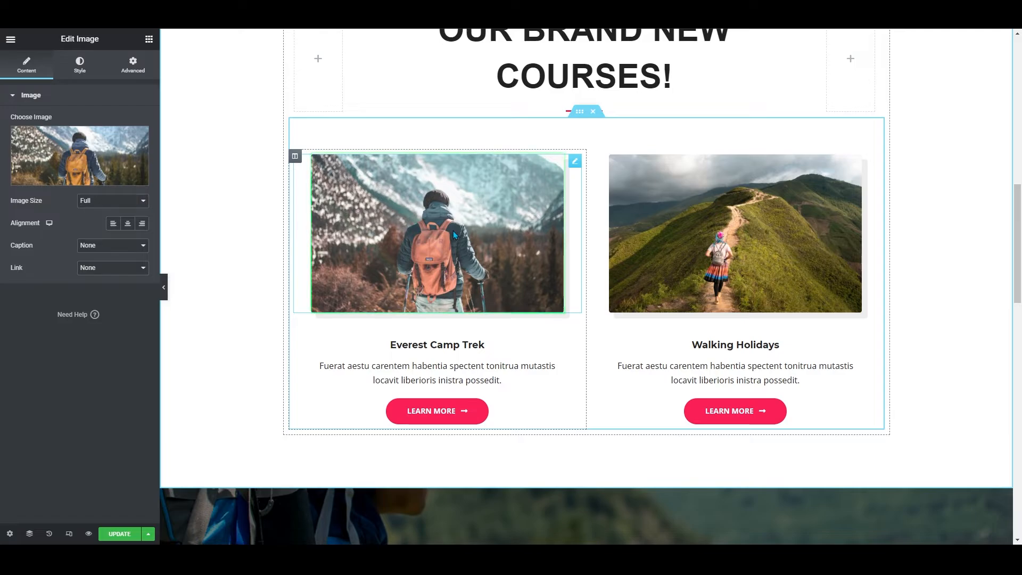
left_click(94, 179)
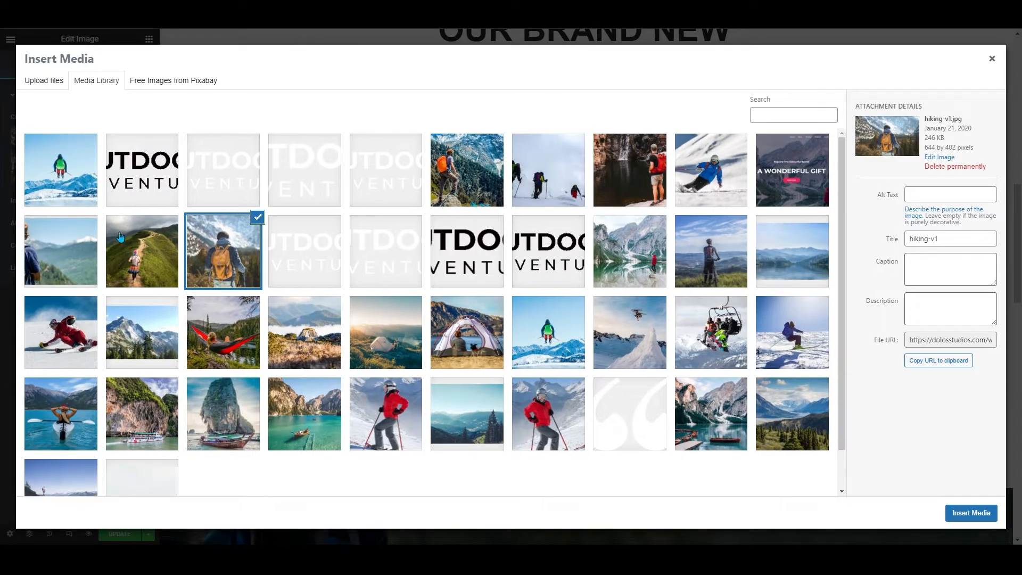
scroll(210, 296, "down", 1)
left_click(210, 297)
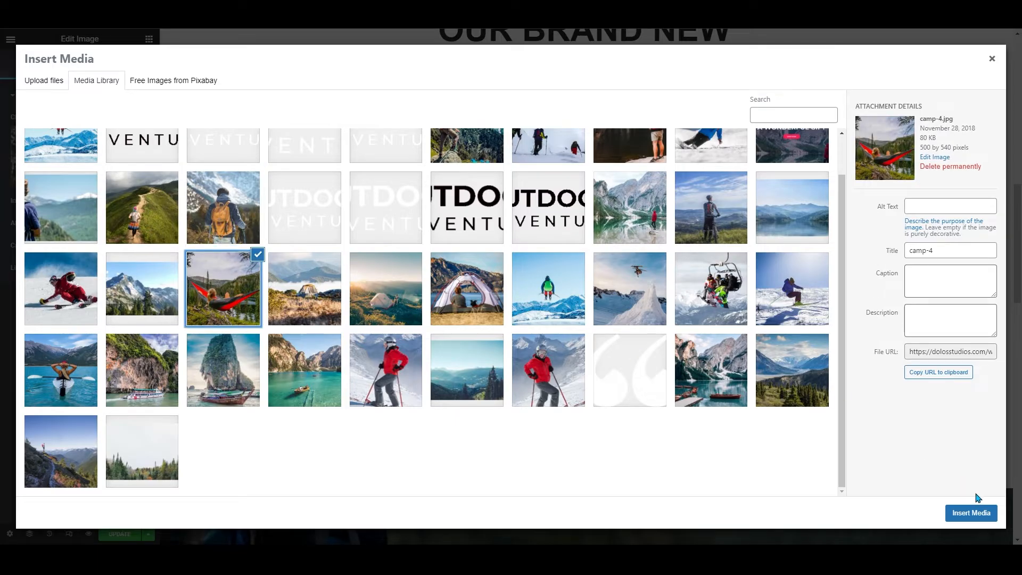
left_click(972, 512)
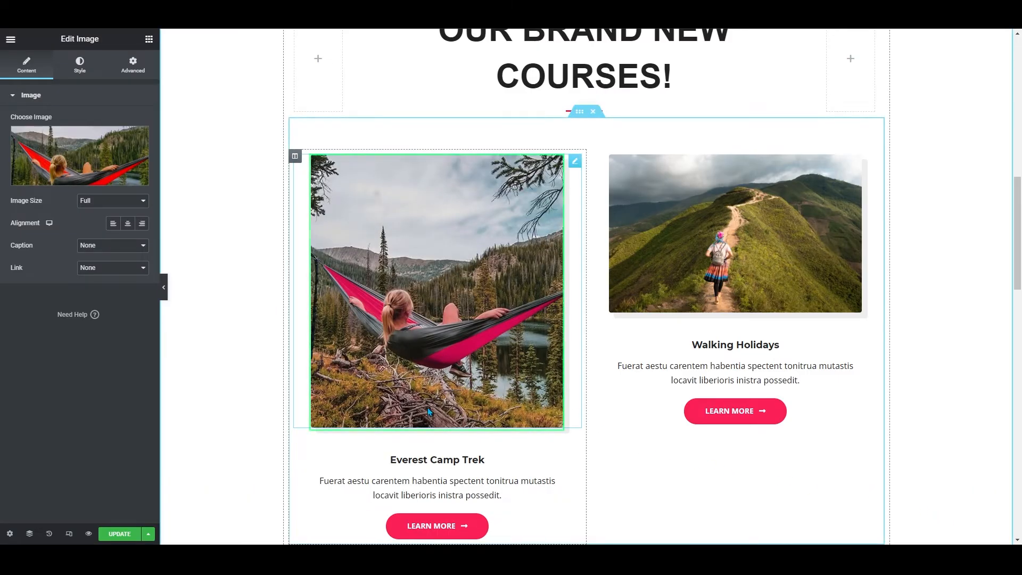
Set the image size to Medium - 300 x 300
left_click(120, 207)
left_click(116, 213)
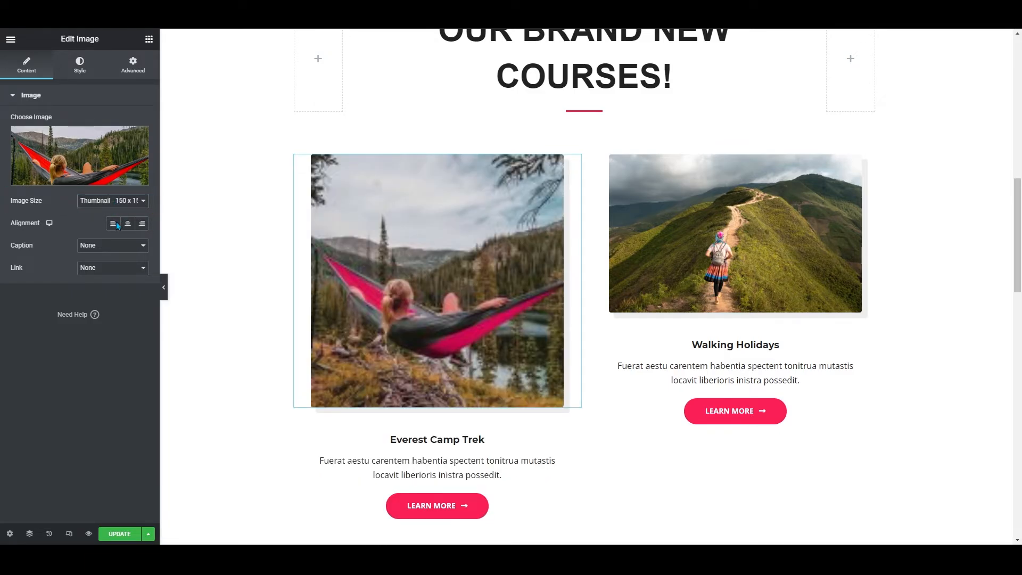
left_click(118, 226)
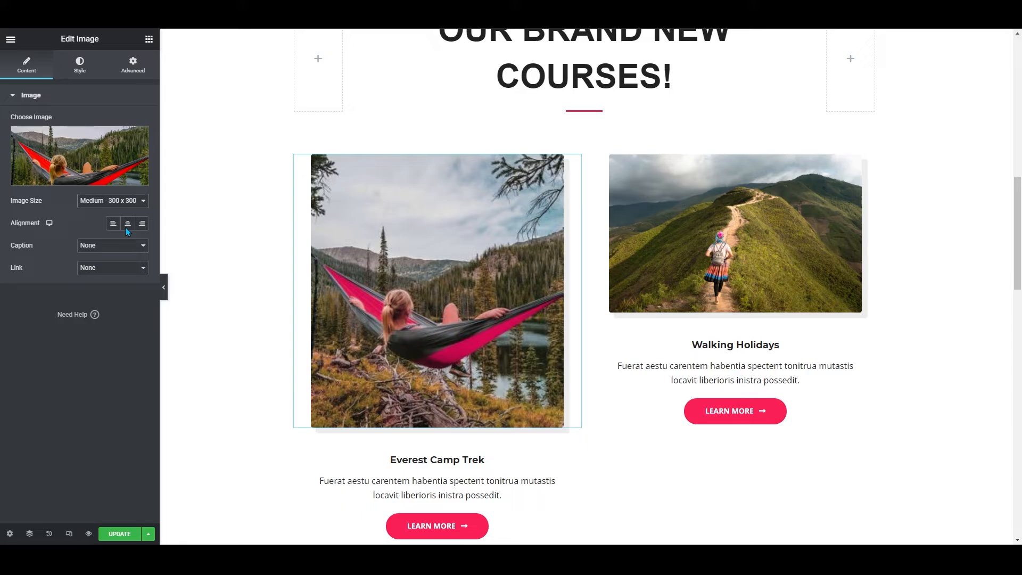
Try setting the image height to about 295 px, then clear the height value
left_click(80, 65)
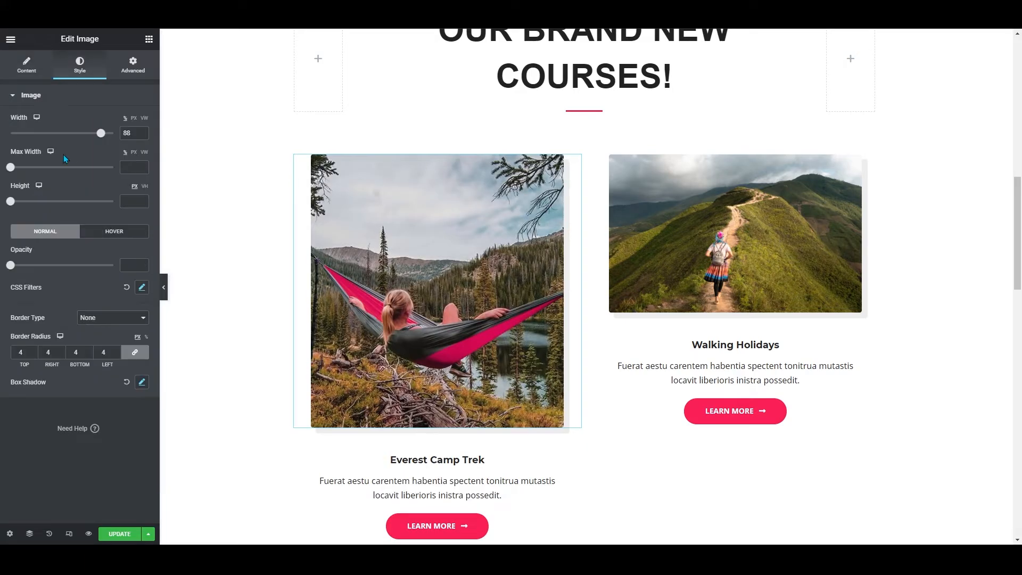
left_click(16, 201)
left_click_drag(23, 202, 74, 199)
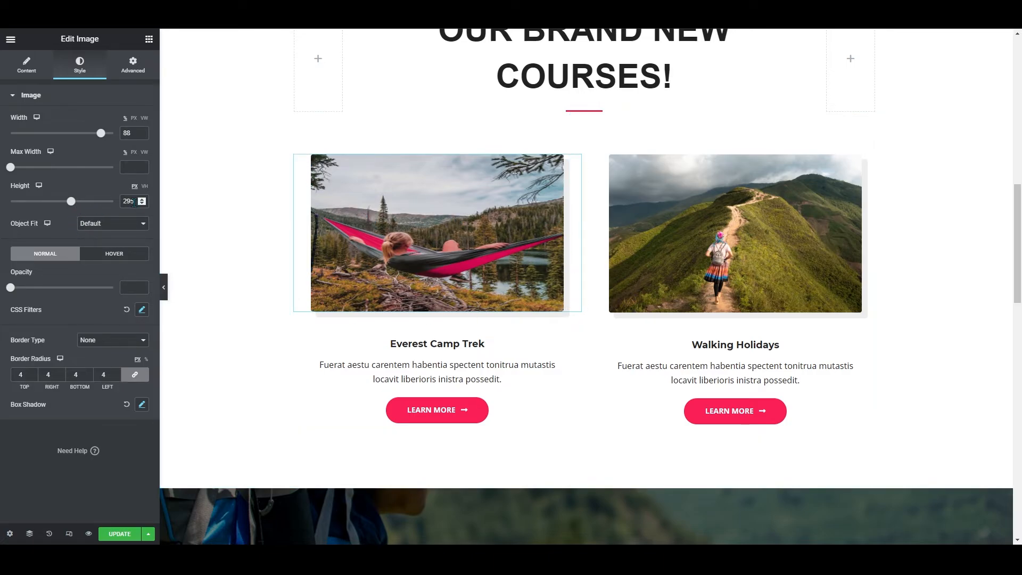
key("BackSpace")
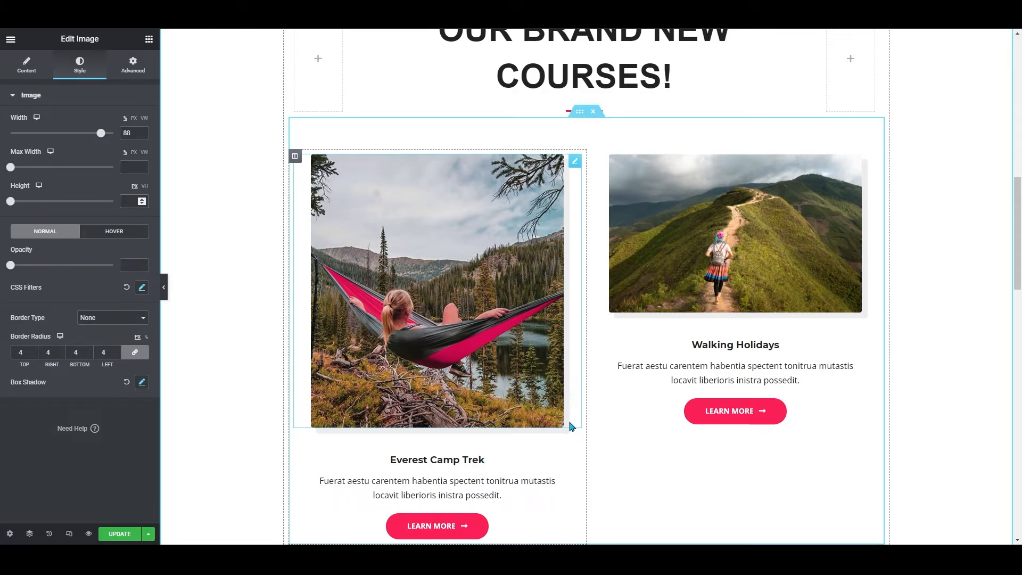
Set the hammock image's alignment to center
left_click(26, 65)
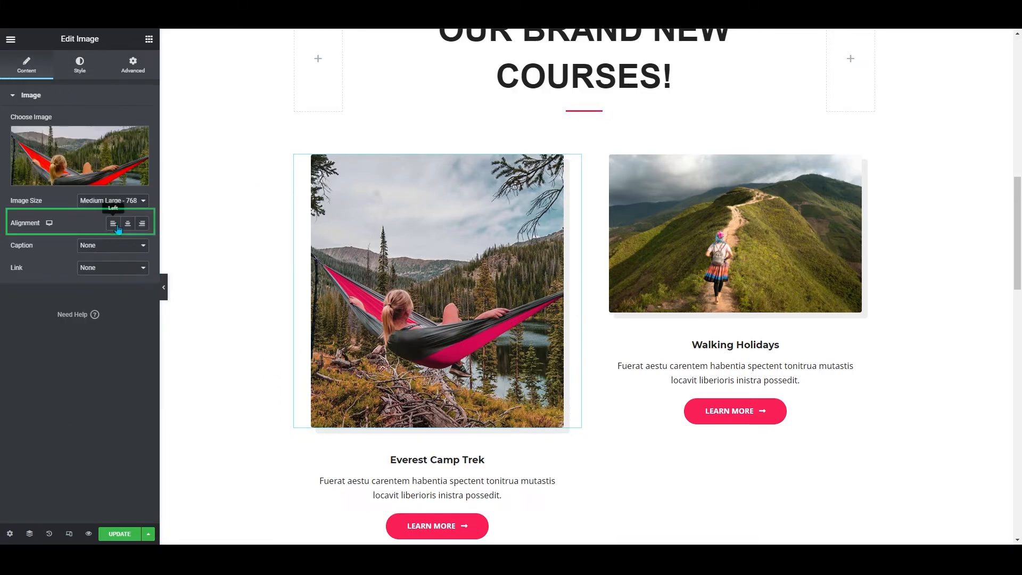
left_click(113, 223)
left_click(127, 223)
Change the Everest Camp Trek box title to WEB DESIGN
scroll(625, 462, "down", 2)
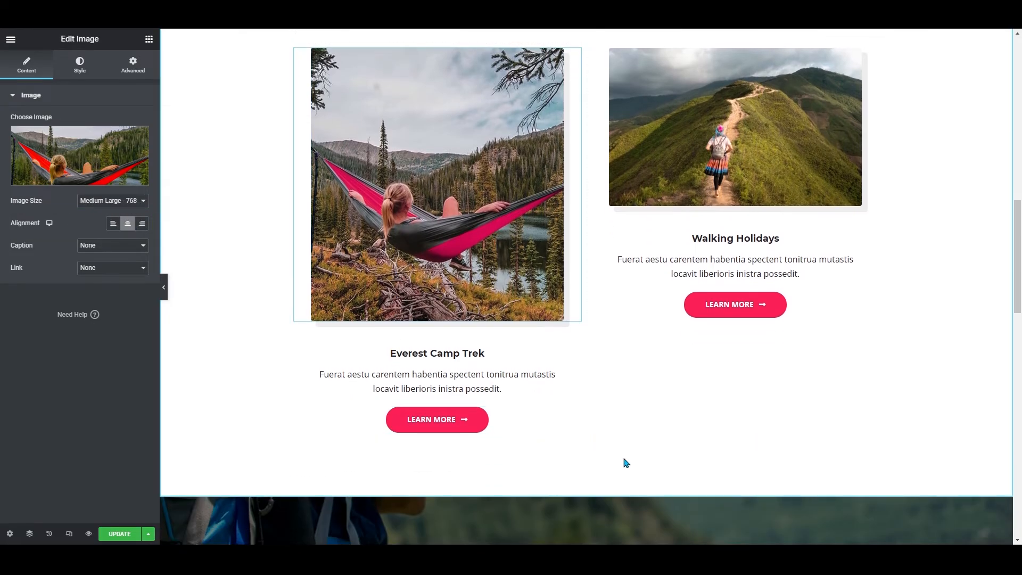
triple_click(420, 353)
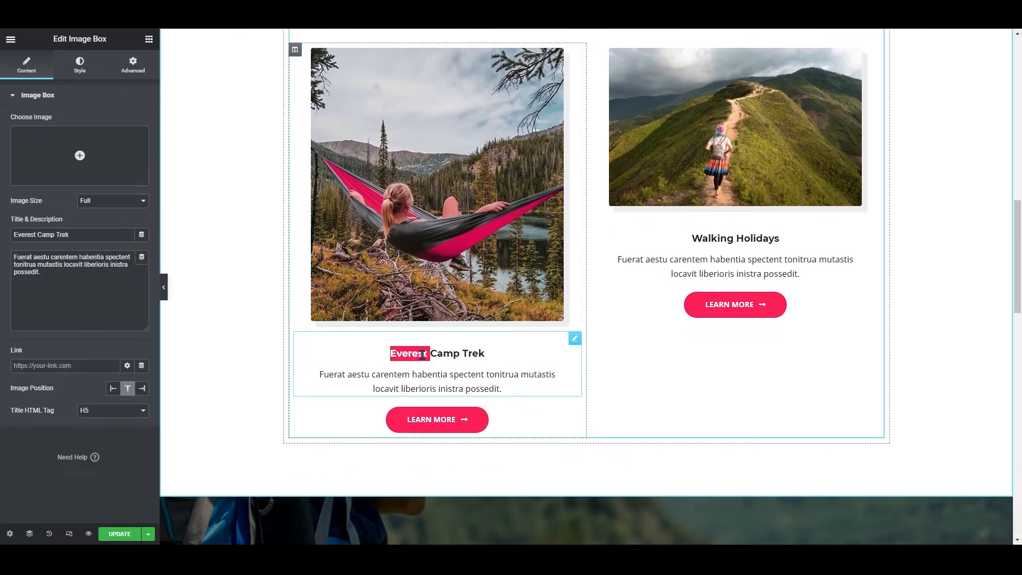
triple_click(77, 234)
type("WEB DESIGN")
Replace the box description with "asdasdadad adadasda asdas asd ad" and update the page
triple_click(136, 273)
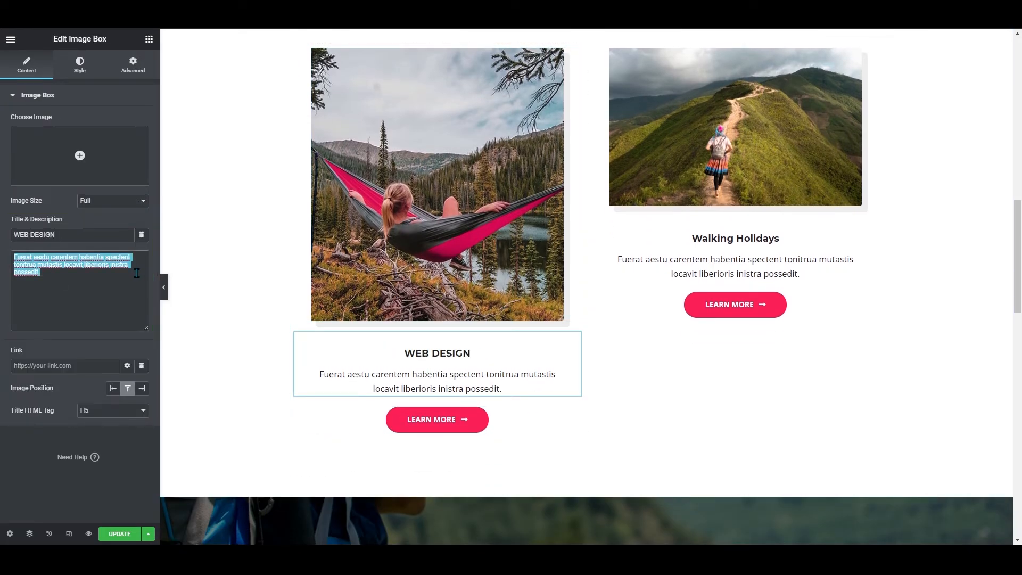
type("asdasdadad adadasda")
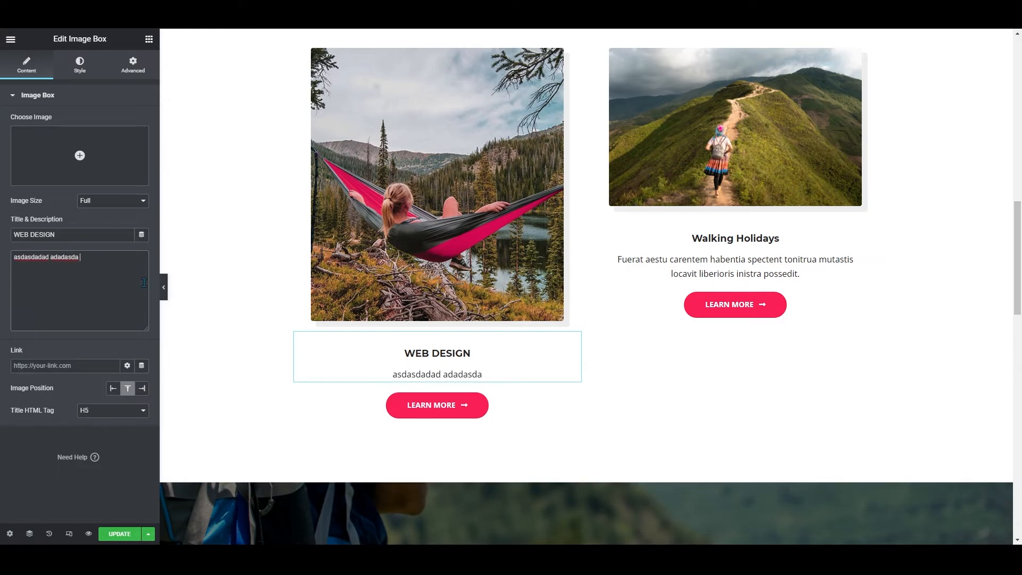
type(" asdas asd ad")
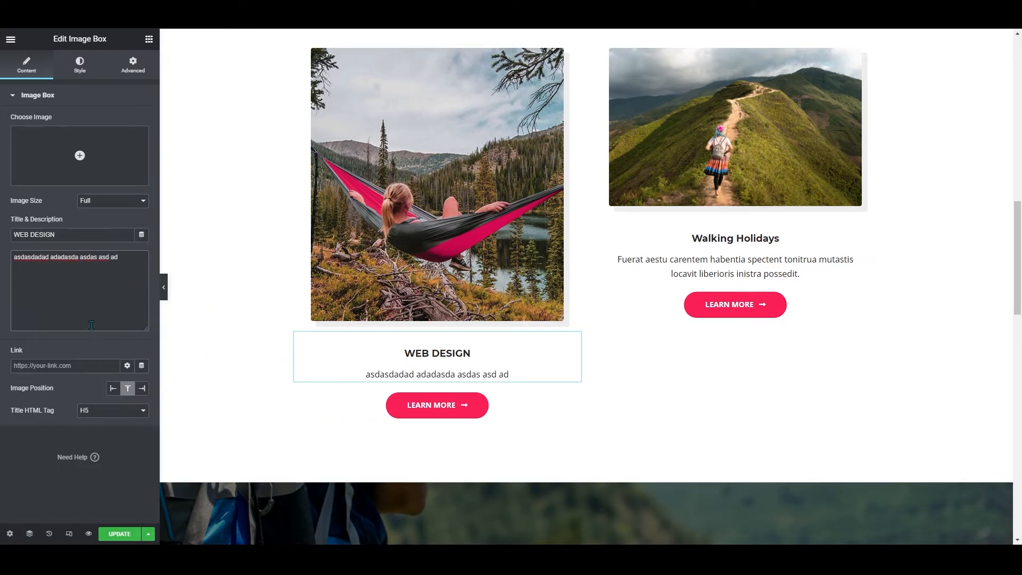
left_click(120, 534)
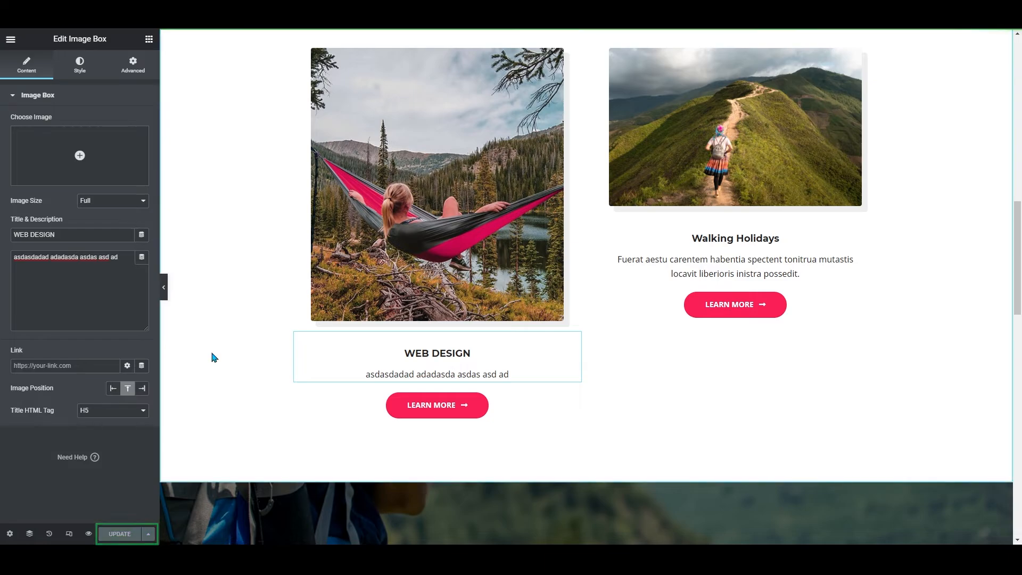
Scroll through the published home page to review the updated sections
scroll(401, 246, "up", 4)
scroll(458, 234, "down", 6)
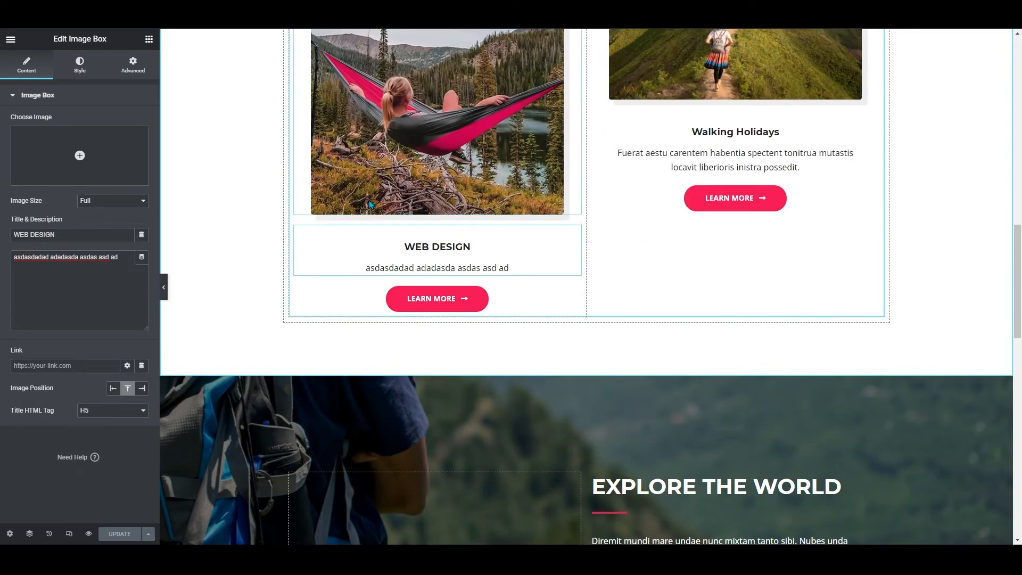
scroll(224, 186, "up", 12)
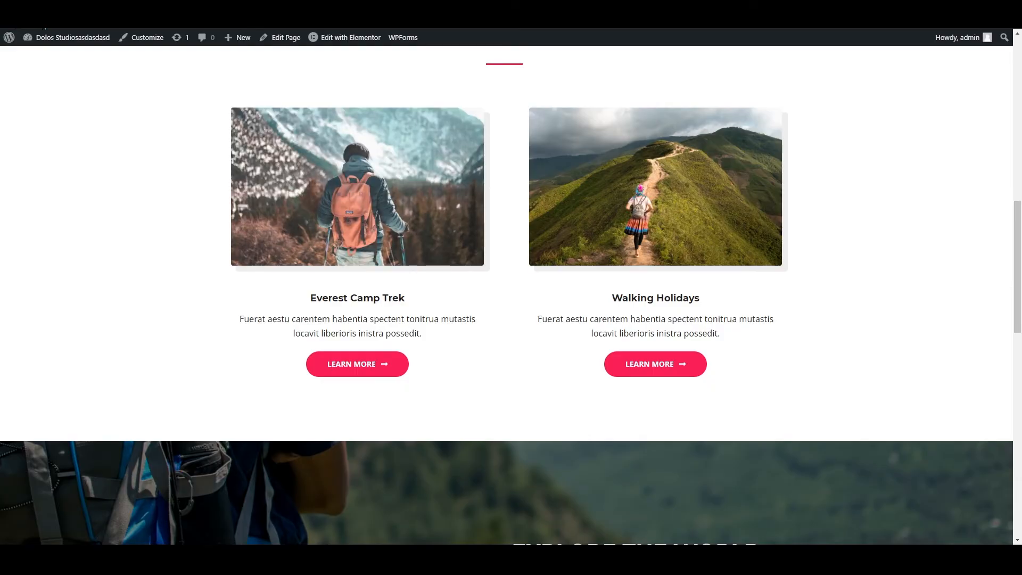
scroll(73, 60, "up", 2)
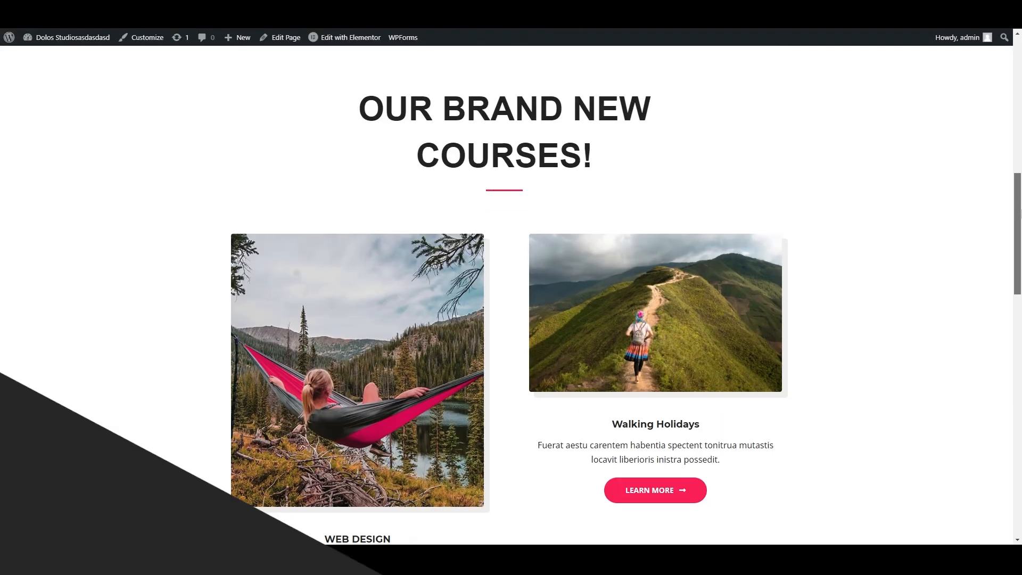
scroll(511, 297, "down", 1)
mouse_move(1019, 230)
left_mouse_down()
mouse_move(1018, 280)
mouse_move(1014, 181)
mouse_move(1006, 219)
left_mouse_up()
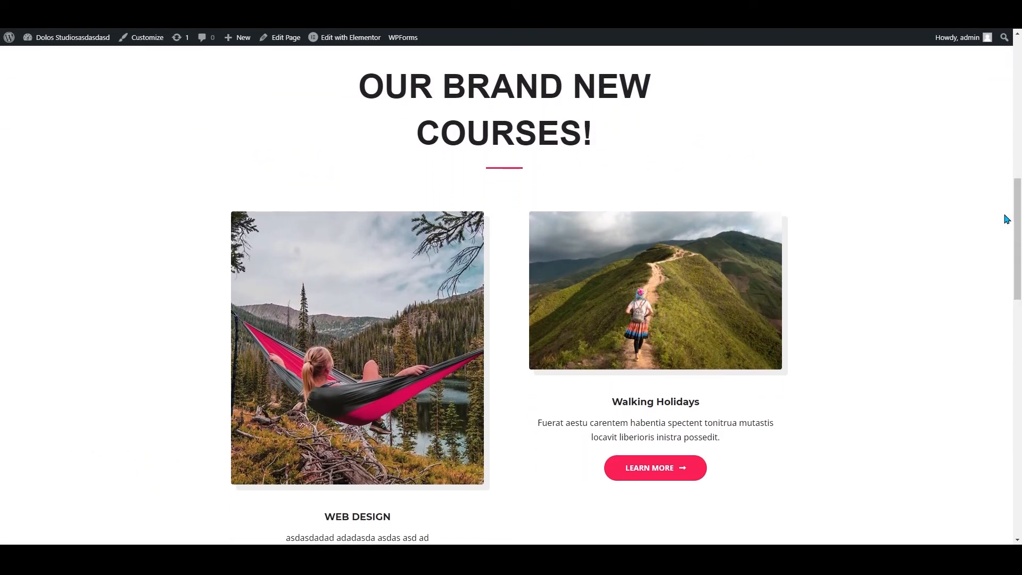
left_click_drag(390, 93, 623, 132)
scroll(620, 139, "down", 8)
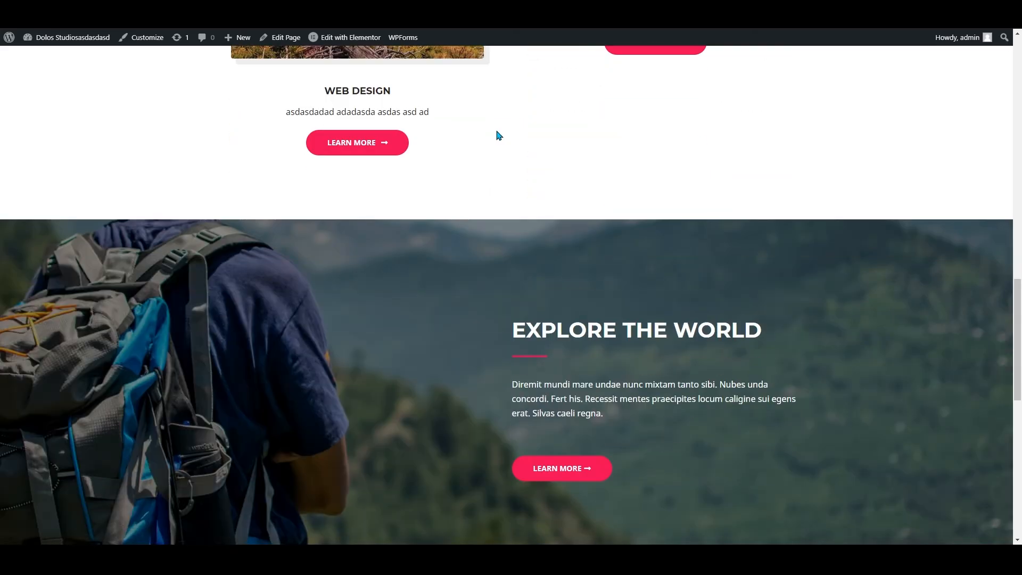
scroll(495, 137, "up", 4)
scroll(334, 178, "up", 4)
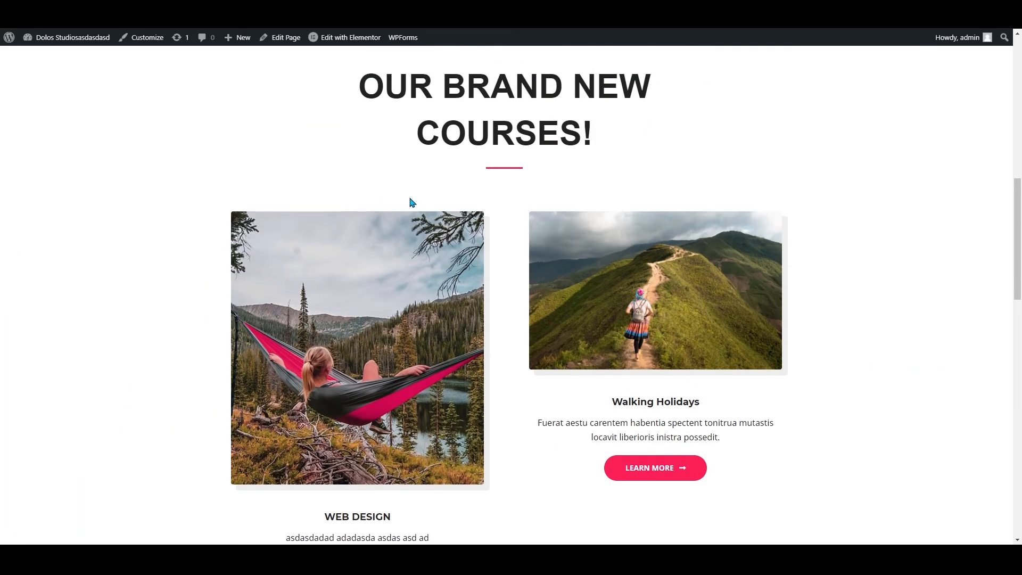
scroll(409, 200, "down", 4)
left_click_drag(309, 326, 322, 320)
left_click(422, 321)
scroll(511, 217, "down", 10)
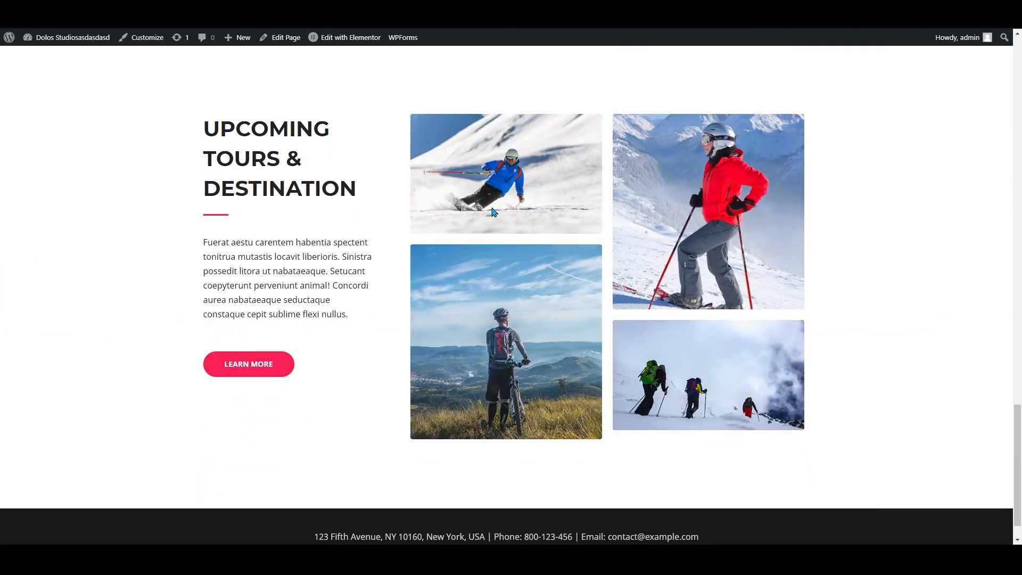
scroll(491, 214, "down", 1)
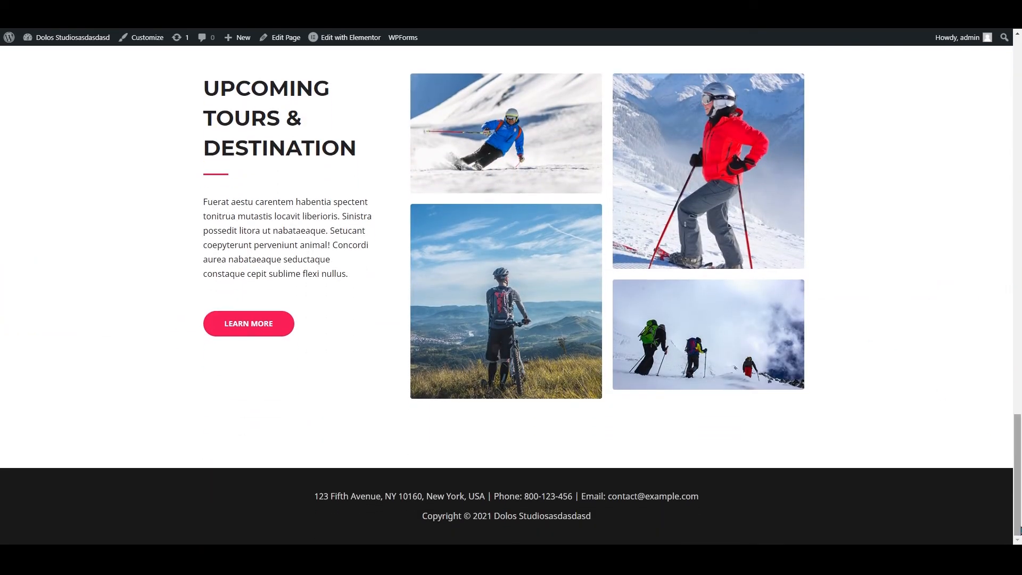
left_click_drag(1019, 530, 1018, 117)
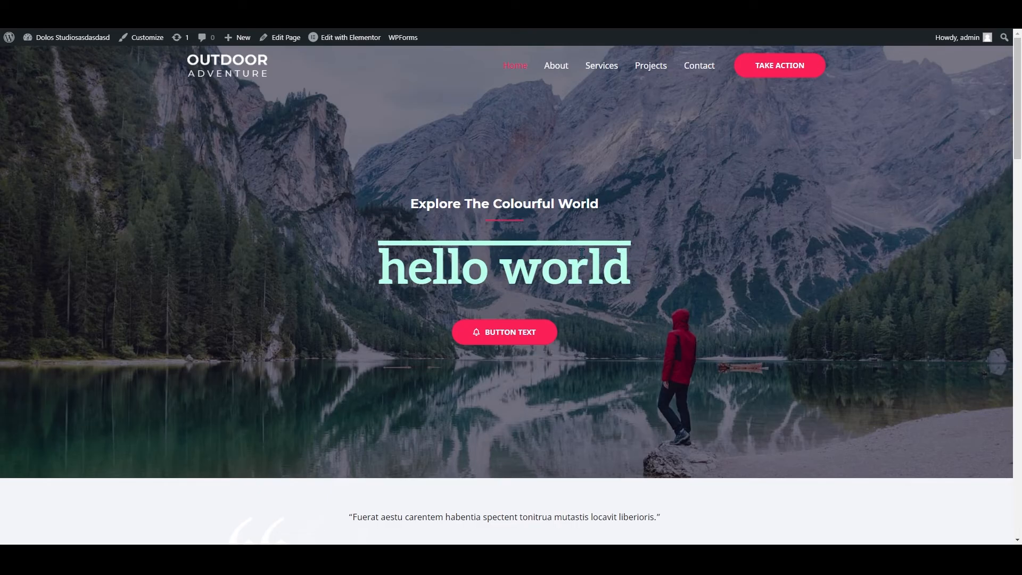
scroll(582, 253, "down", 2)
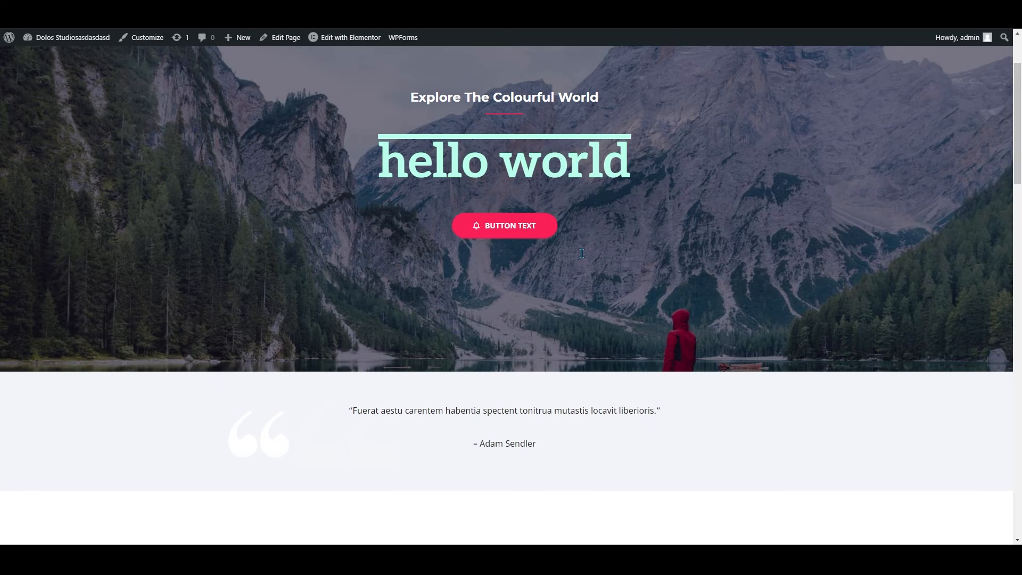